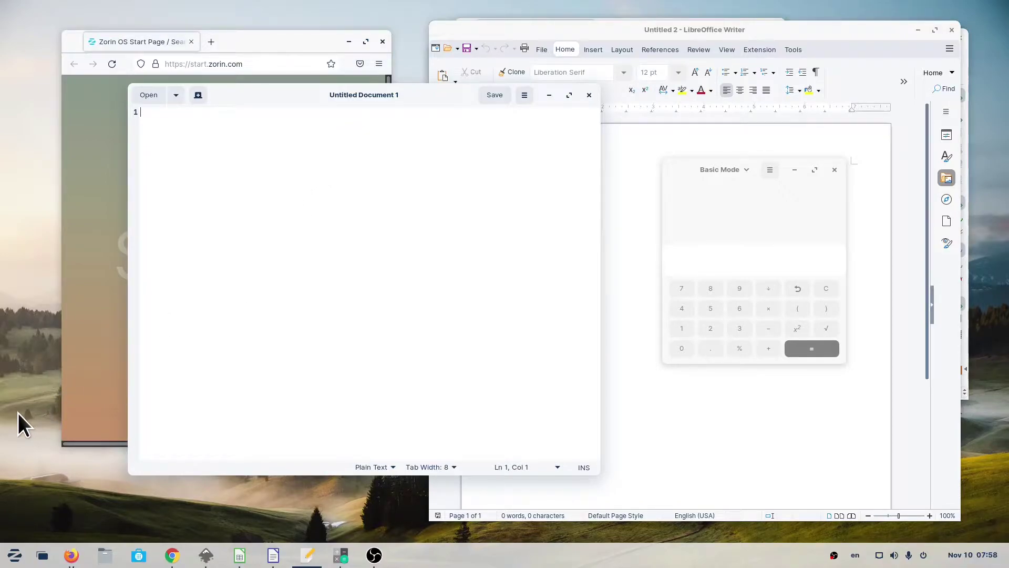
Open the Activities overview, bring gedit forward, then reopen the overview of all windows
{"action": "key", "text": "super"}
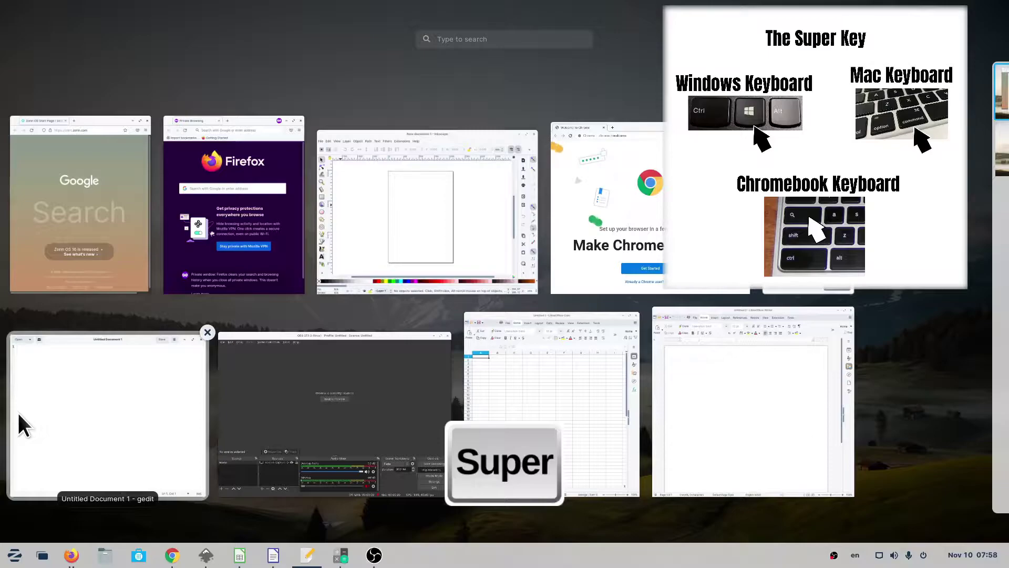
{"action": "left_click", "coordinate": [18, 411]}
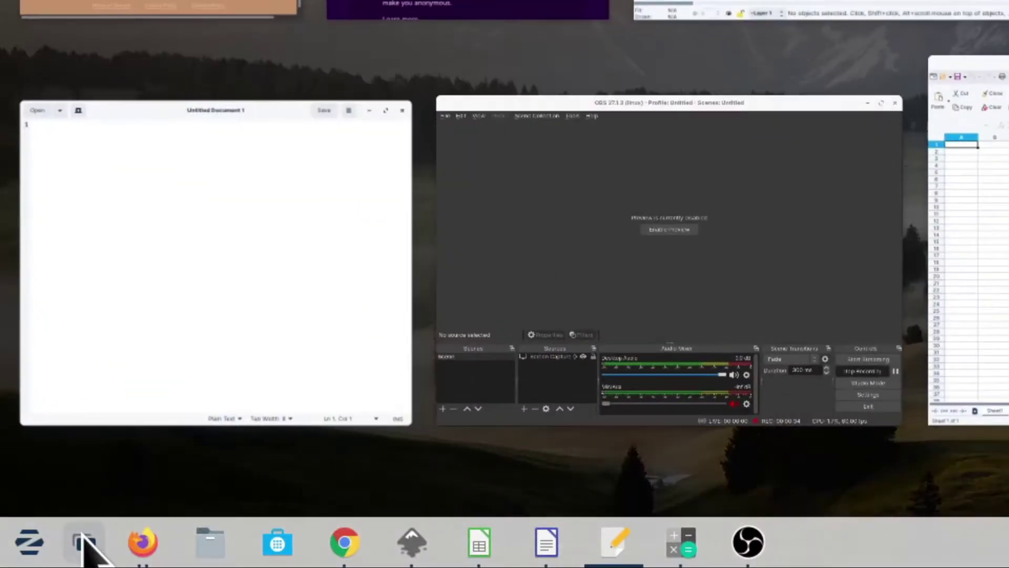
{"action": "left_click", "coordinate": [83, 543]}
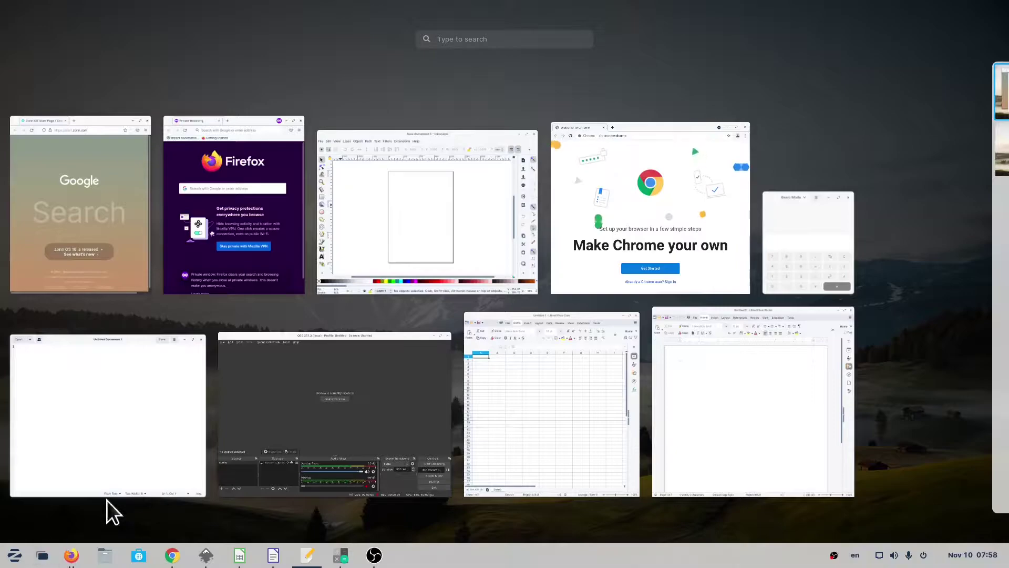
Slide out the workspace panel at the overview's right edge, showing two workspaces
{"action": "mouse_move", "coordinate": [996, 271]}
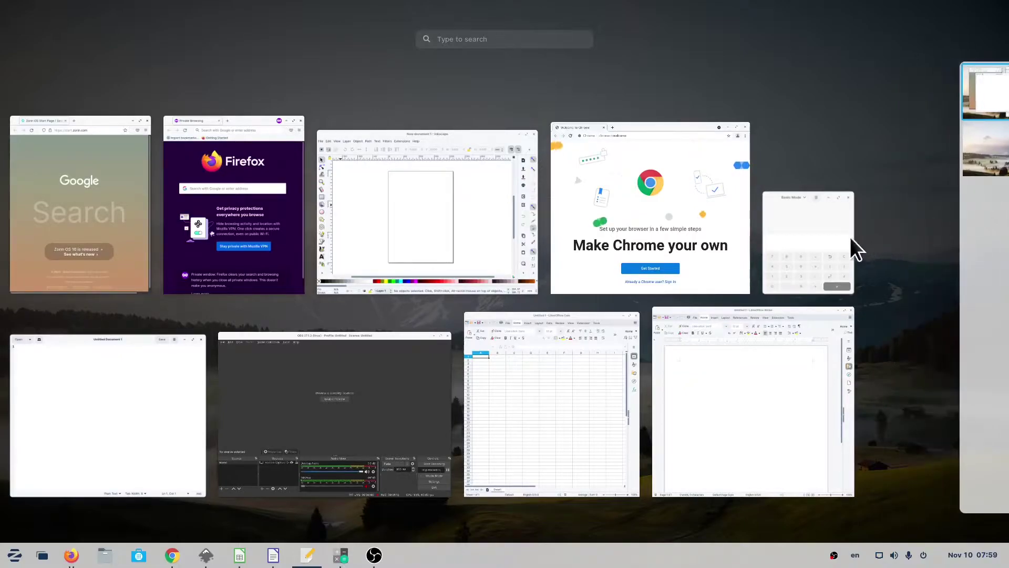
Drag the Calculator and text editor previews onto the second workspace thumbnail
{"action": "left_click_drag", "start_coordinate": [829, 248], "coordinate": [979, 174]}
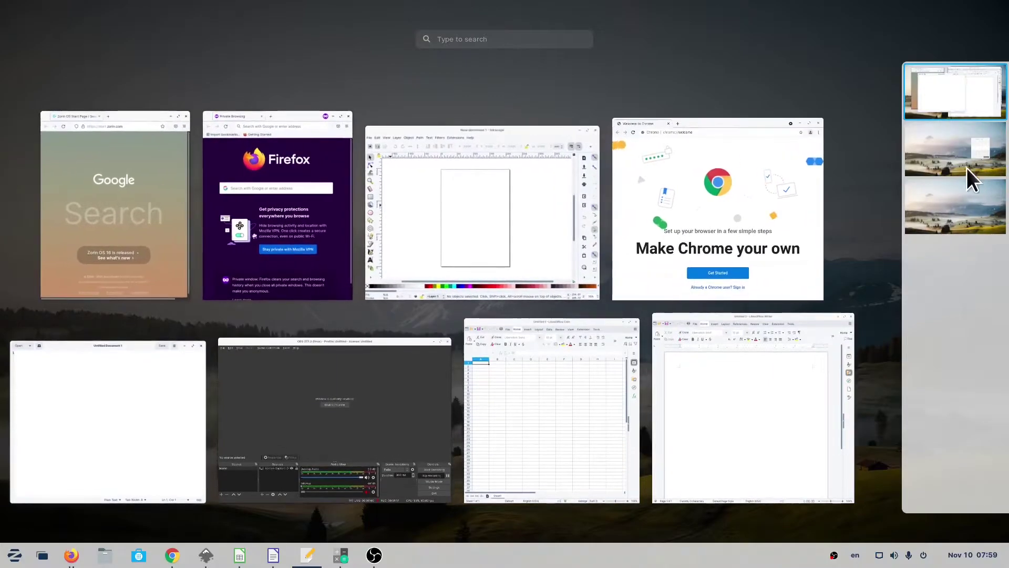
{"action": "left_click_drag", "start_coordinate": [146, 435], "coordinate": [969, 157]}
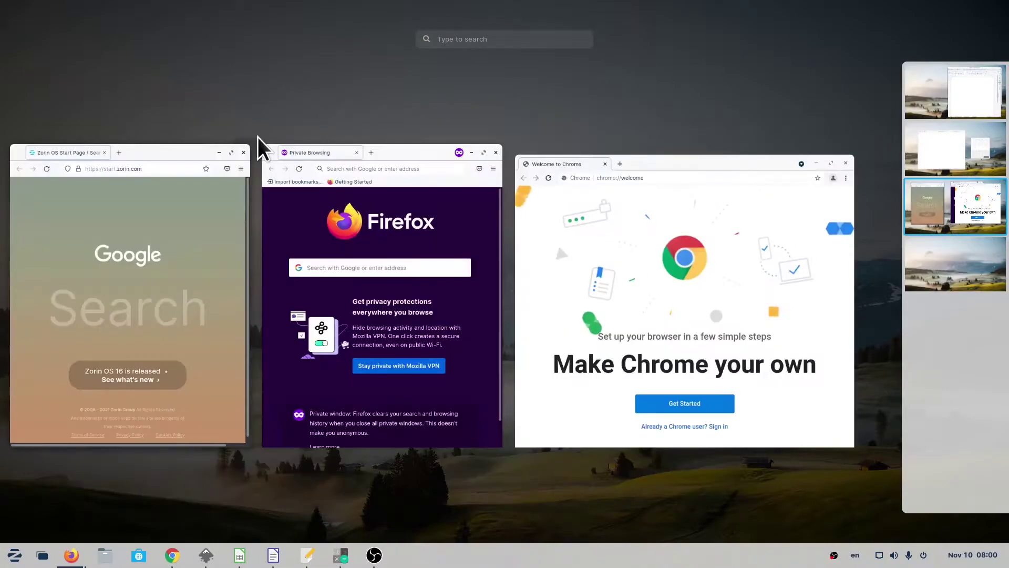
Cycle with Super+Tab to the private Firefox window, raise it, and reopen the overview
{"action": "key", "text": "Tab"}
{"action": "key", "text": "Tab"}
{"action": "key", "text": "Tab"}
{"action": "key", "text": "Tab"}
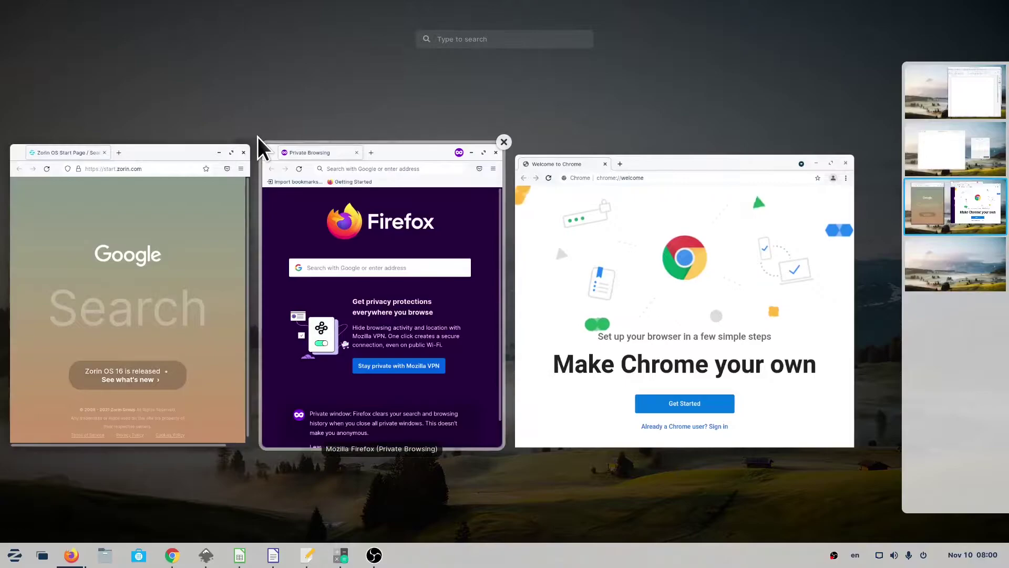
{"action": "key", "text": "Tab"}
{"action": "key", "text": "Tab"}
{"action": "key", "text": "Tab"}
{"action": "key", "text": "Tab"}
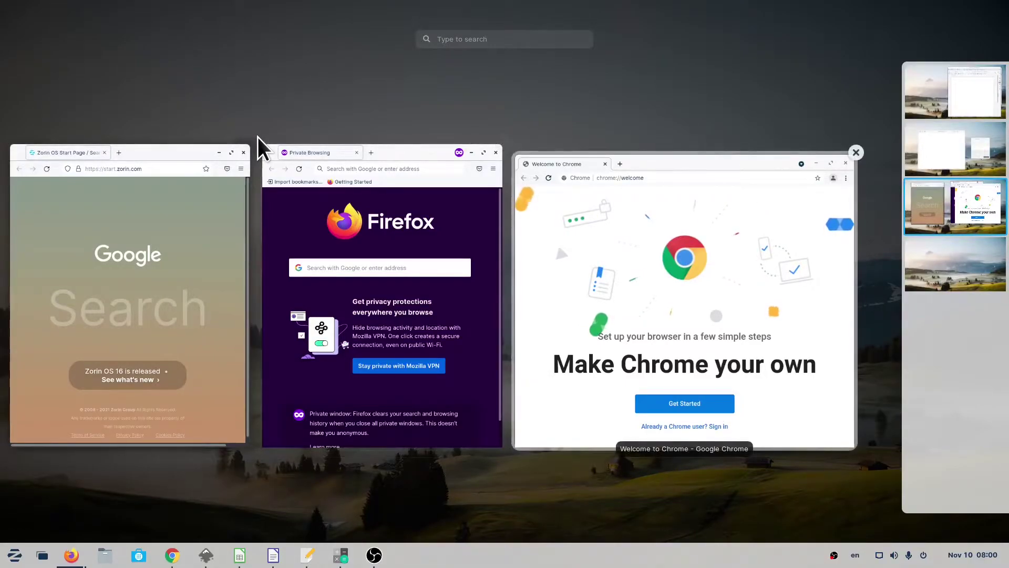
{"action": "key", "text": "Tab"}
{"action": "key", "text": "Tab"}
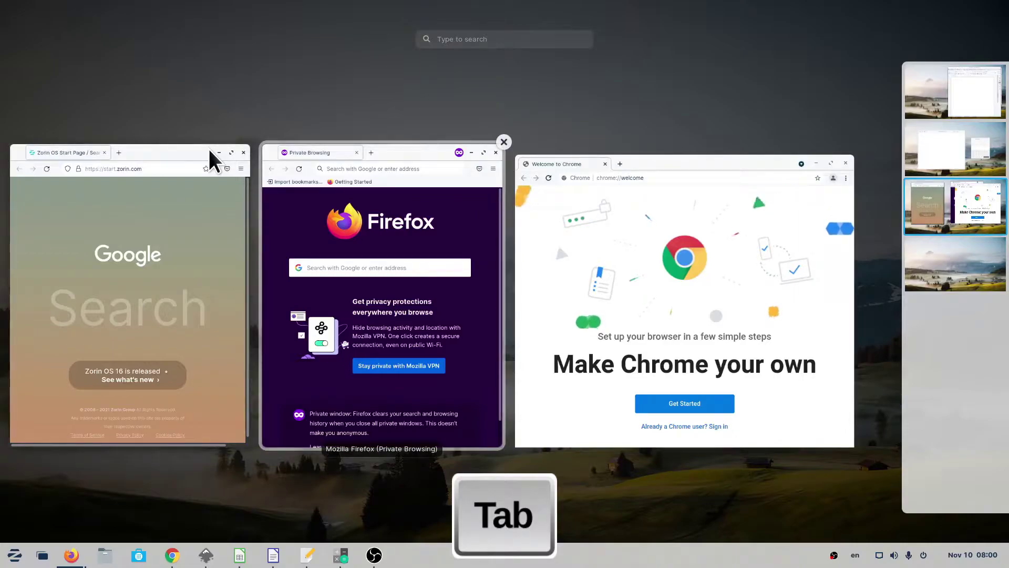
{"action": "key", "text": "Return"}
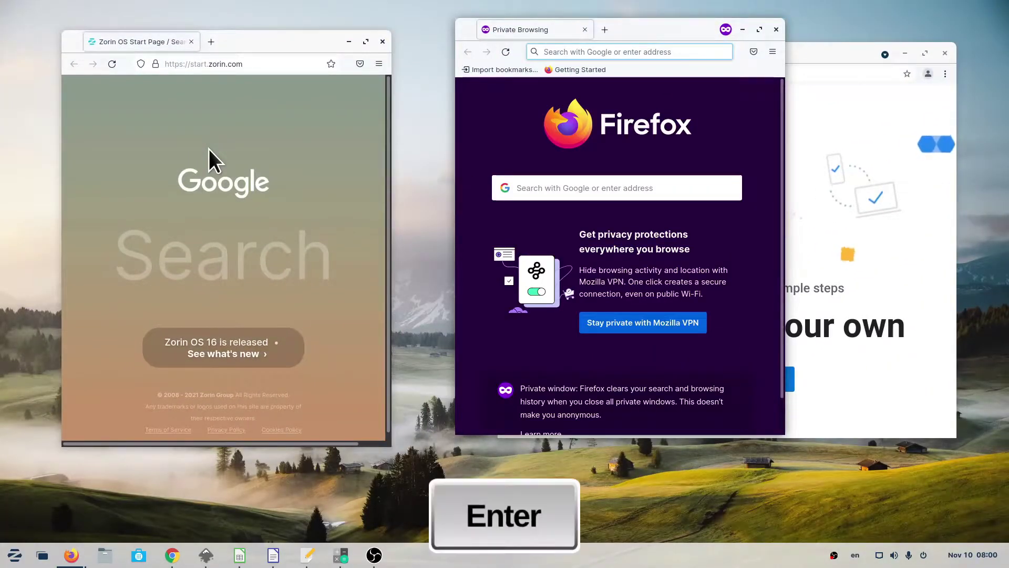
{"action": "key", "text": "Return"}
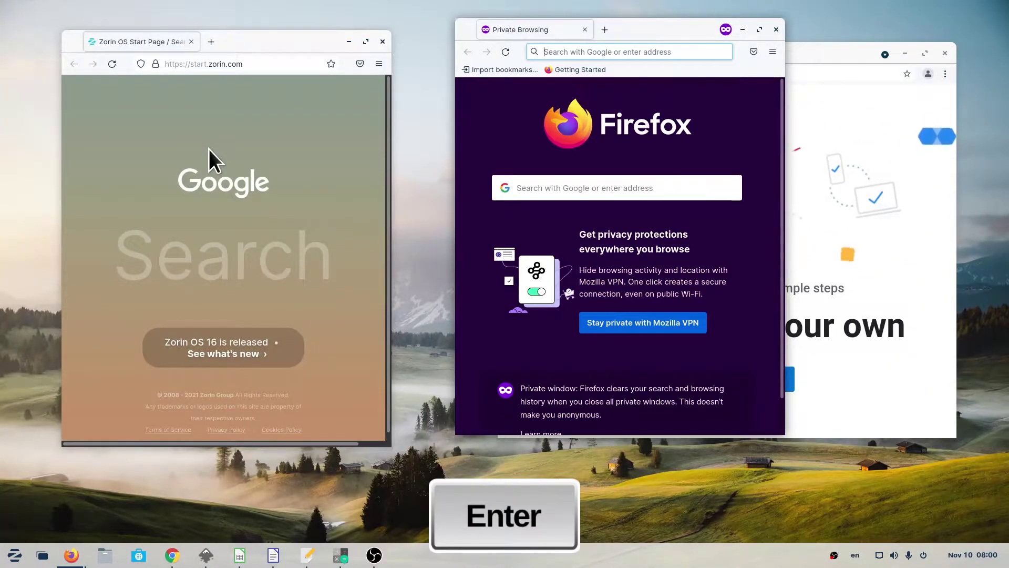
{"action": "key", "text": "super"}
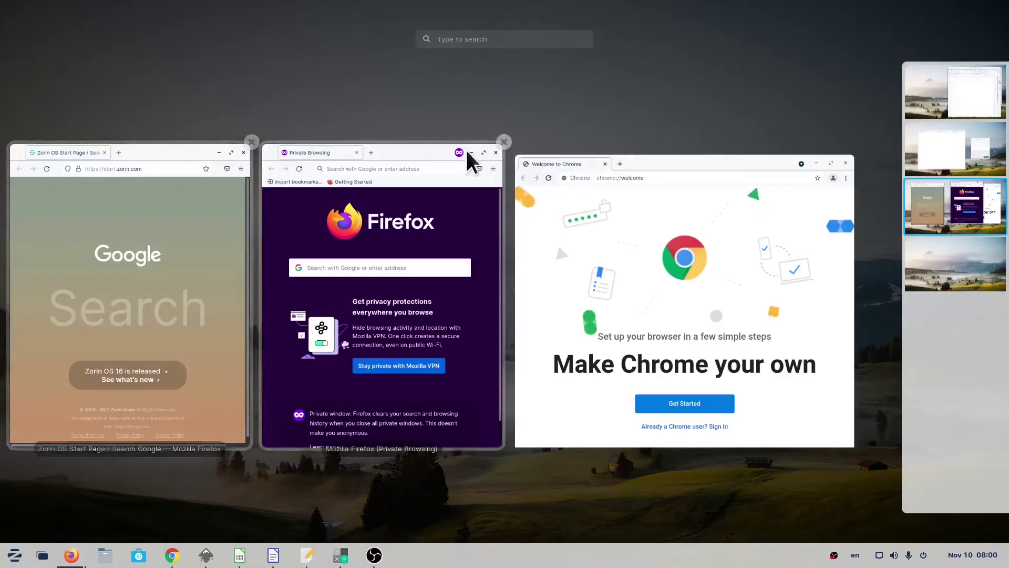
View each of the four workspaces in turn via their thumbnails, ending on the empty fourth
{"action": "left_click", "coordinate": [932, 101]}
{"action": "left_click", "coordinate": [941, 139]}
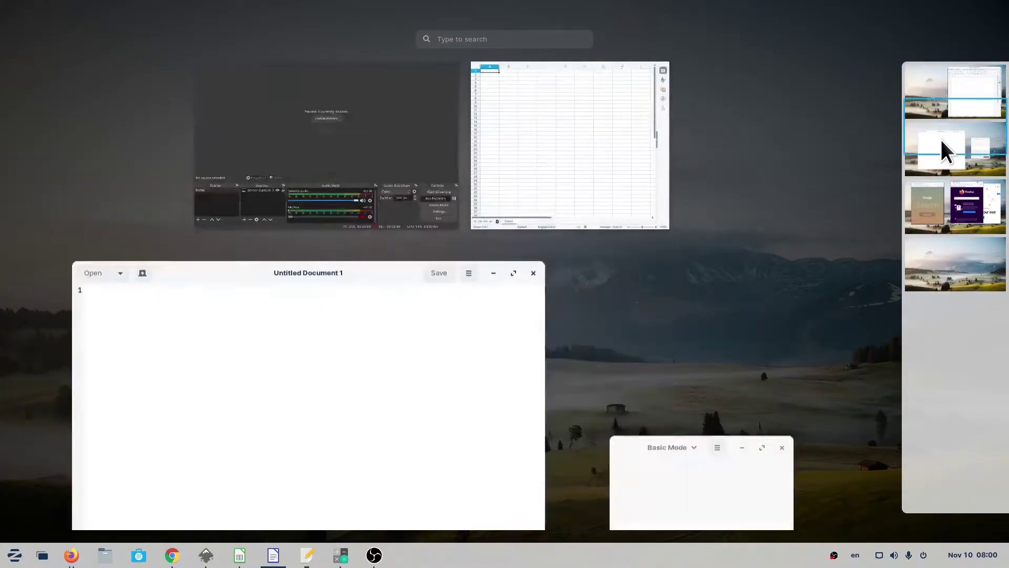
{"action": "left_click", "coordinate": [944, 191]}
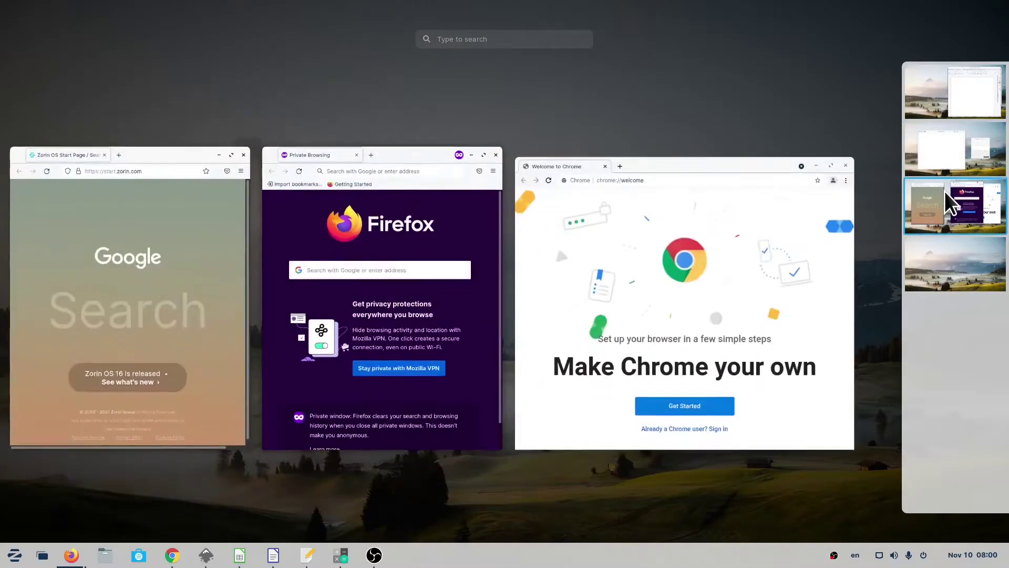
{"action": "left_click", "coordinate": [947, 262]}
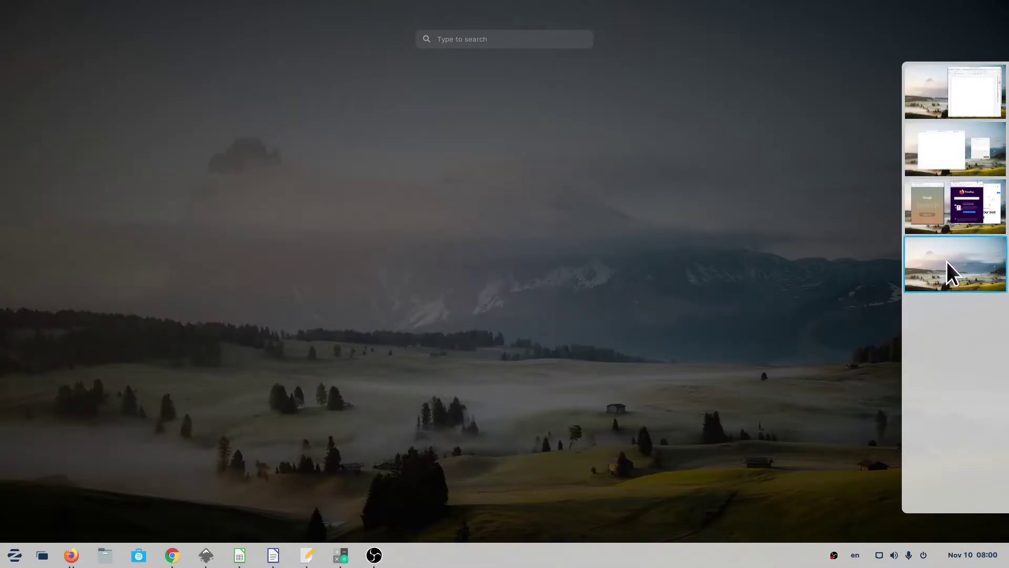
Scroll up and down between workspaces, settling on the first one with LibreOffice Calc
{"action": "scroll", "coordinate": [371, 158], "scroll_direction": "up", "scroll_amount": 1}
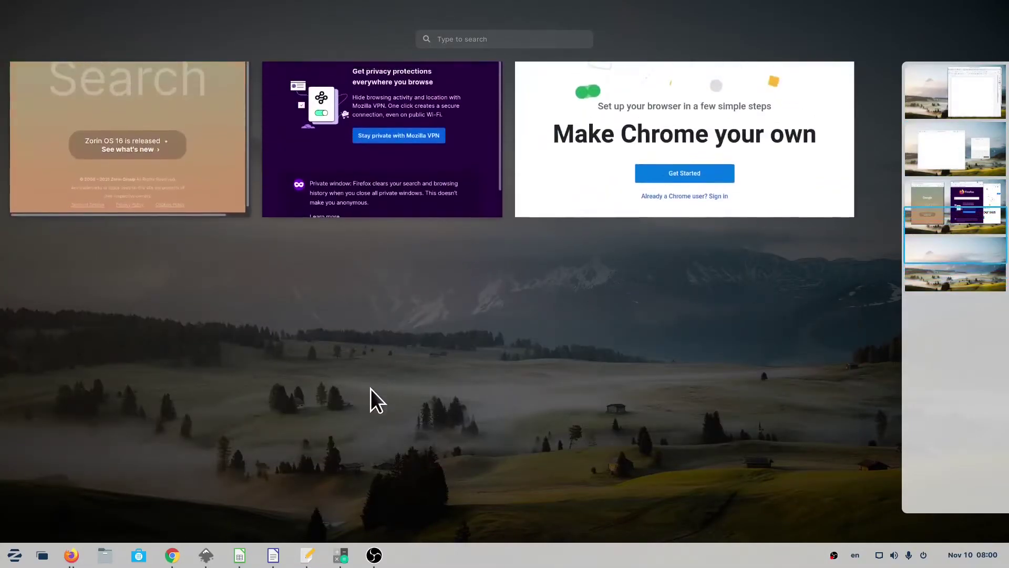
{"action": "scroll", "coordinate": [565, 96], "scroll_direction": "up", "scroll_amount": 1}
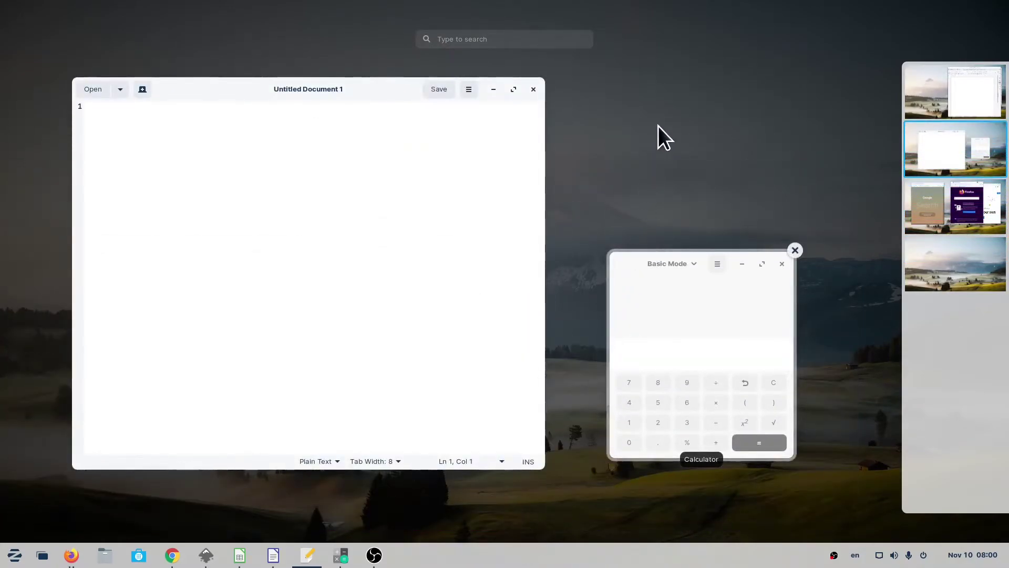
{"action": "scroll", "coordinate": [661, 135], "scroll_direction": "up", "scroll_amount": 1}
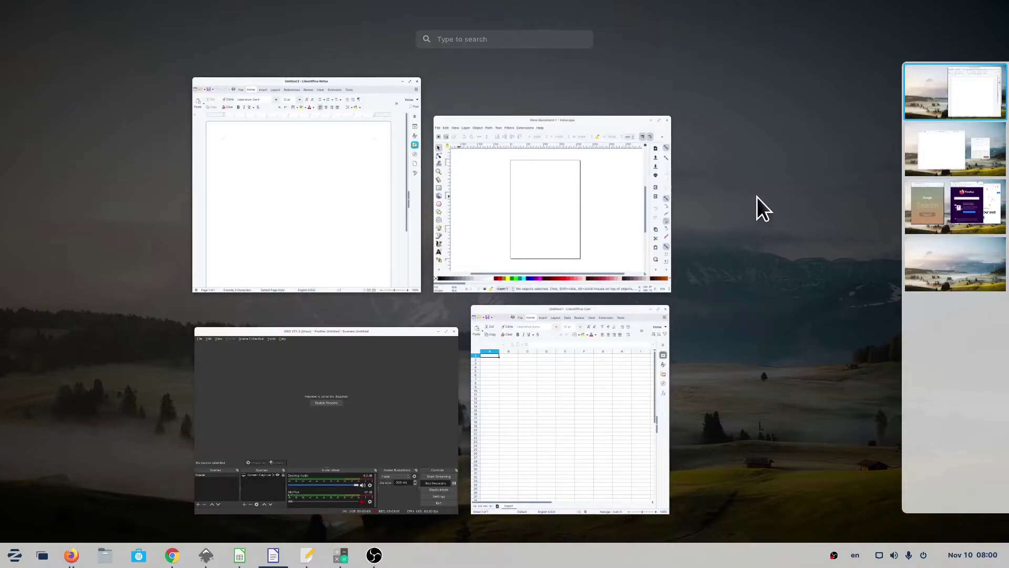
{"action": "scroll", "coordinate": [746, 248], "scroll_direction": "down", "scroll_amount": 1}
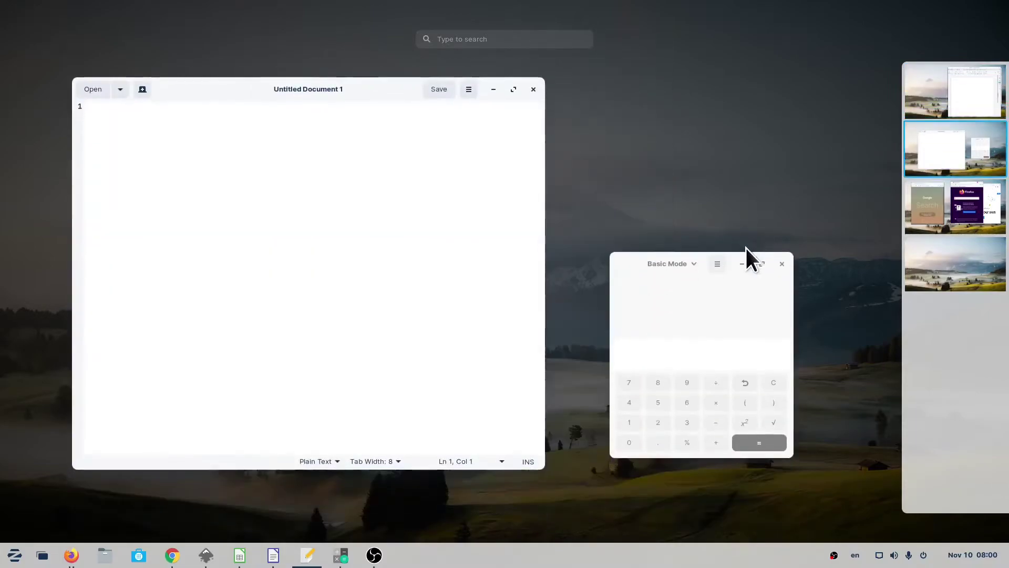
{"action": "scroll", "coordinate": [745, 248], "scroll_direction": "down", "scroll_amount": 1}
{"action": "scroll", "coordinate": [746, 245], "scroll_direction": "down", "scroll_amount": 1}
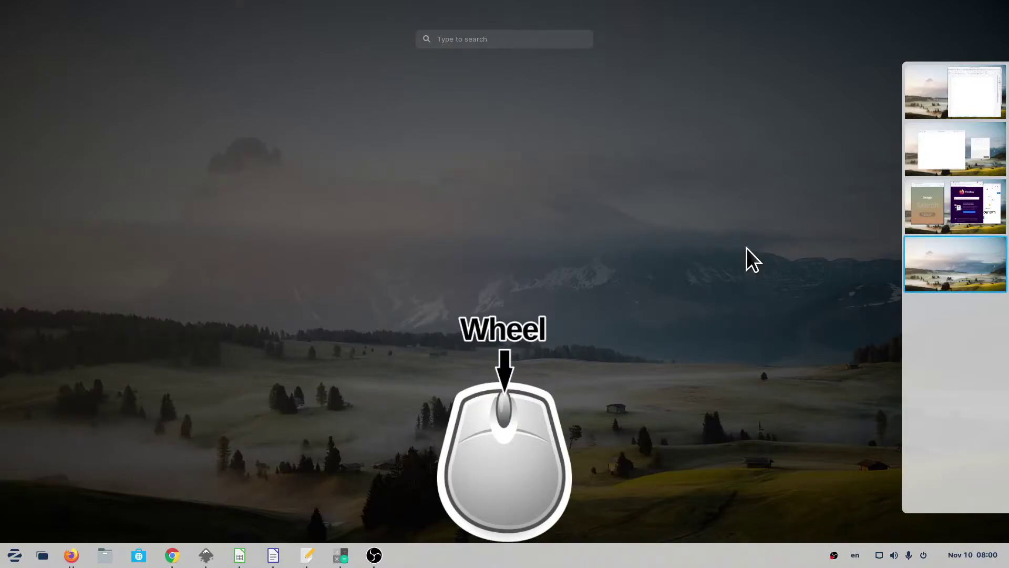
{"action": "scroll", "coordinate": [747, 248], "scroll_direction": "up", "scroll_amount": 2}
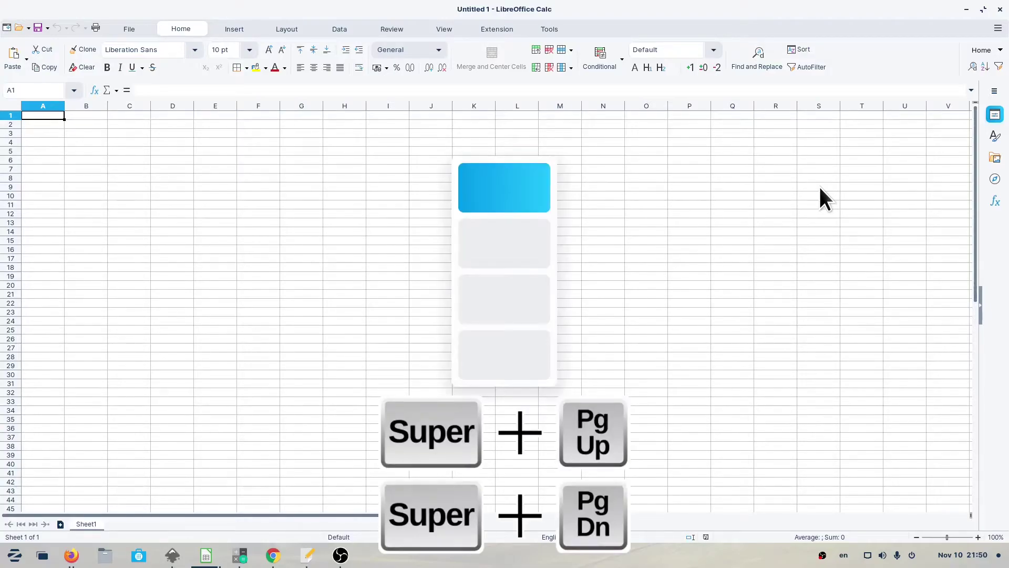
Move between workspaces with Super+Page Down and Super+Page Up
{"action": "key", "text": "super+Page_Down"}
{"action": "key", "text": "super+Page_Down"}
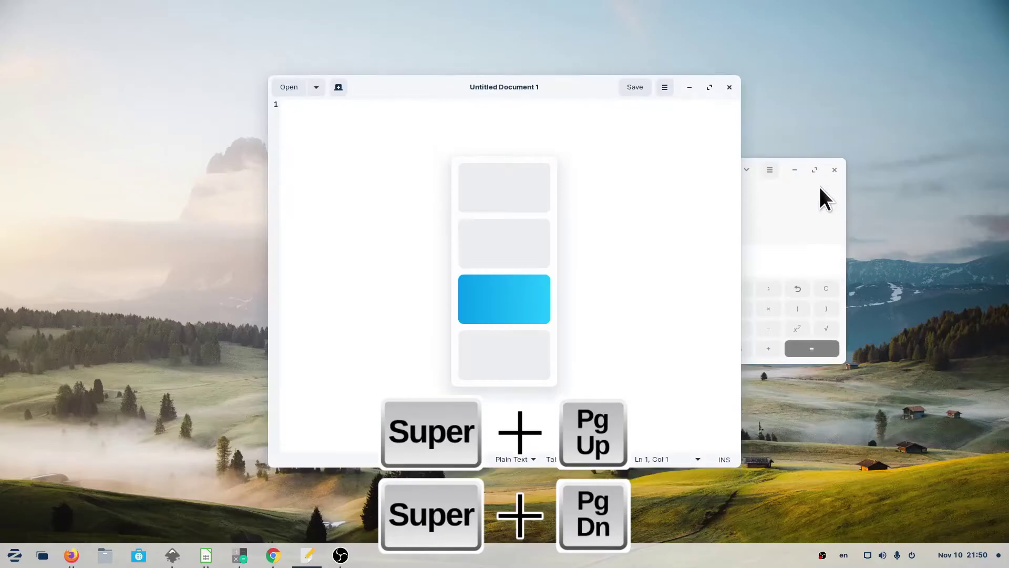
{"action": "key", "text": "super+Page_Down"}
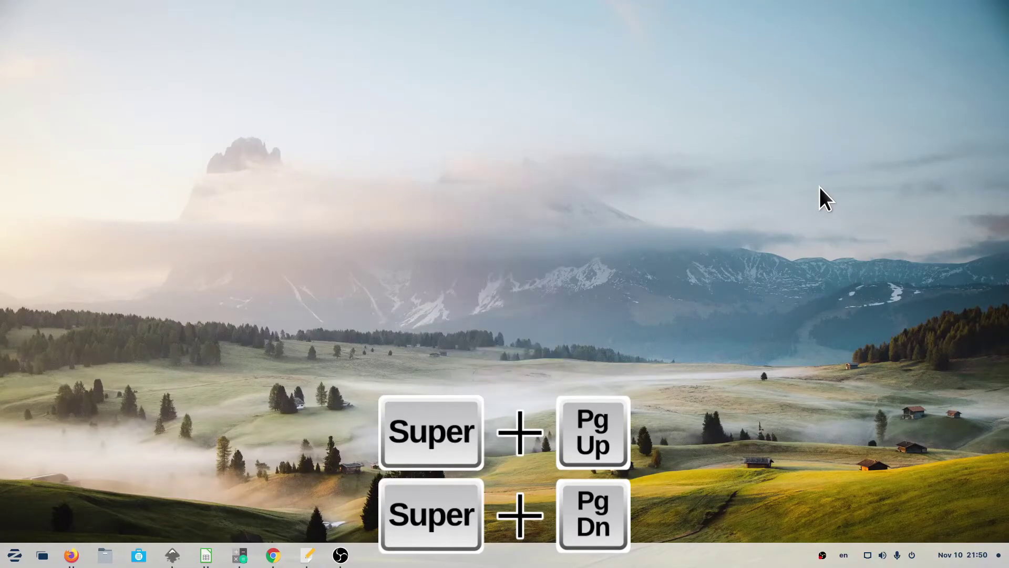
{"action": "key", "text": "super+Page_Up"}
{"action": "key", "text": "super+Page_Up"}
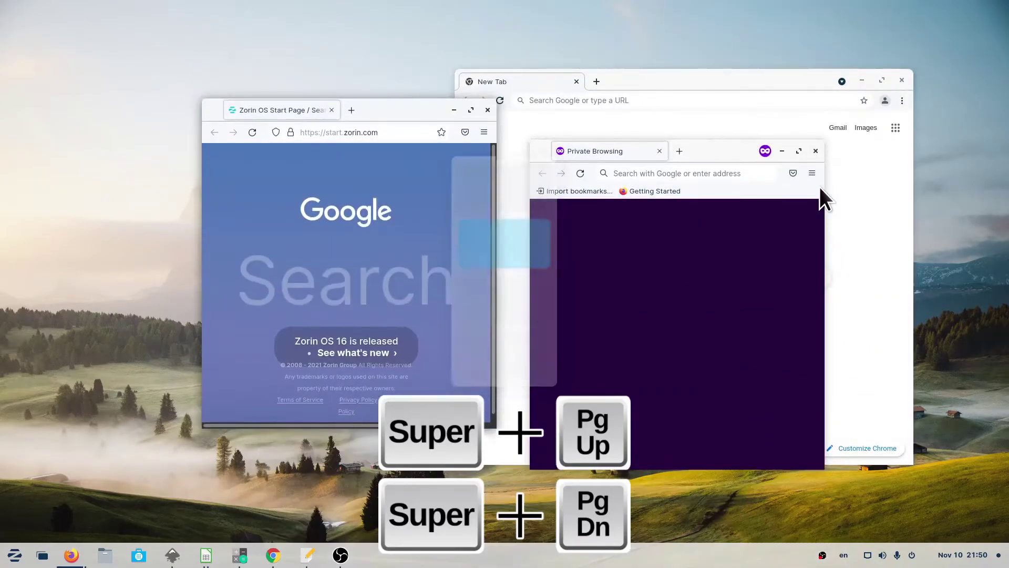
{"action": "key", "text": "super+Page_Up"}
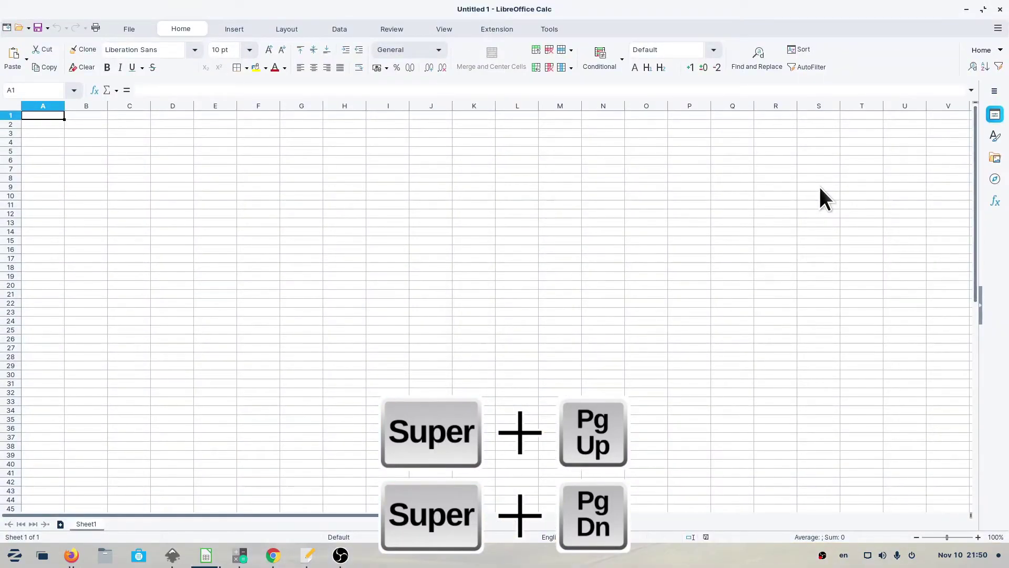
{"action": "key", "text": "super+Page_Up"}
{"action": "key", "text": "super+Page_Down"}
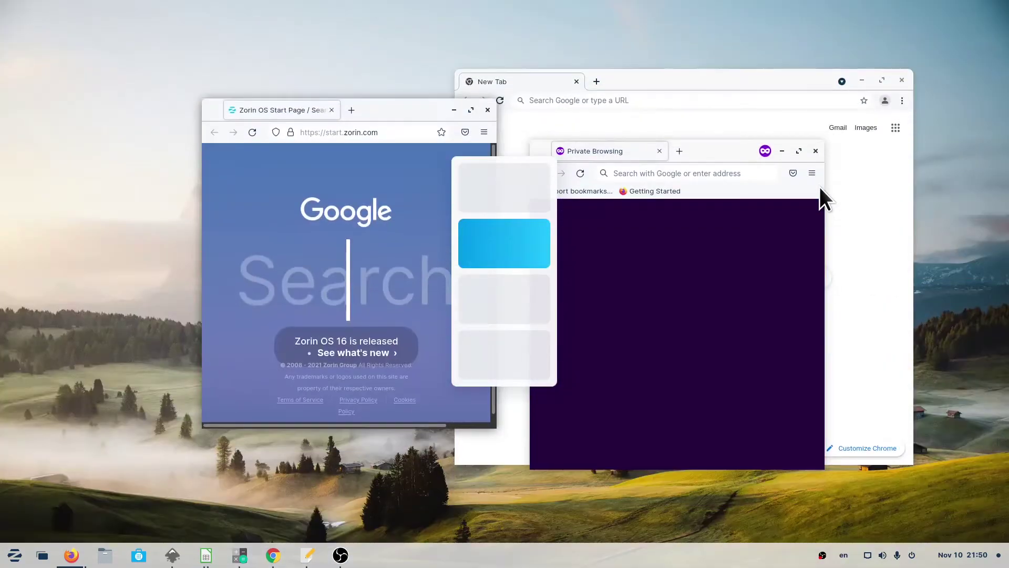
Move between workspaces with Ctrl+Alt+Down/Up, ending on the LibreOffice Writer workspace
{"action": "key", "text": "ctrl+alt+Down"}
{"action": "key", "text": "ctrl+alt+Down"}
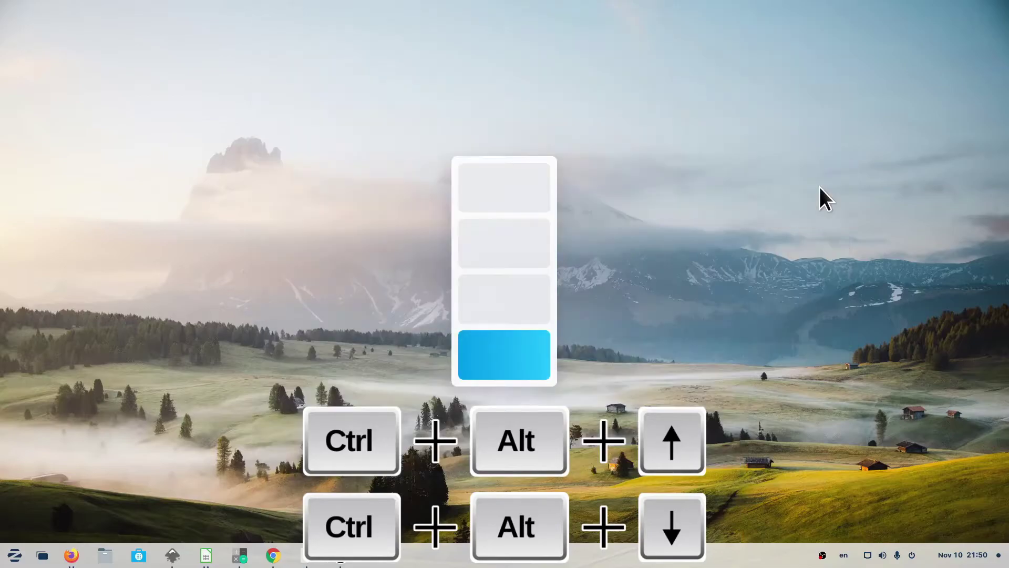
{"action": "key", "text": "ctrl+alt+Up"}
{"action": "key", "text": "ctrl+alt+Up"}
{"action": "key", "text": "ctrl+alt+Up"}
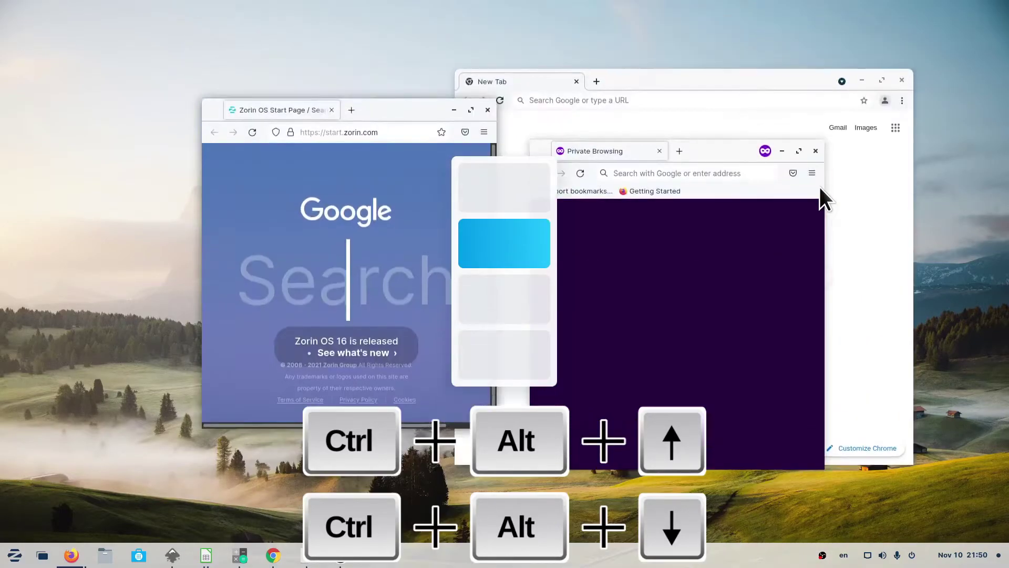
{"action": "key", "text": "ctrl+alt+Down"}
{"action": "key", "text": "ctrl+alt+Down"}
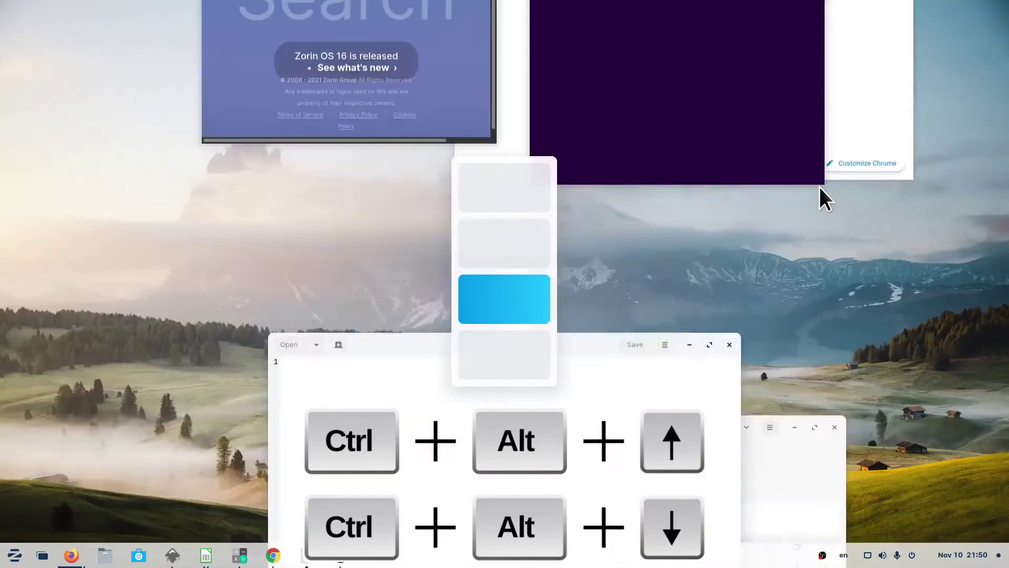
{"action": "key", "text": "ctrl+alt+Down"}
{"action": "key", "text": "ctrl+alt+Up"}
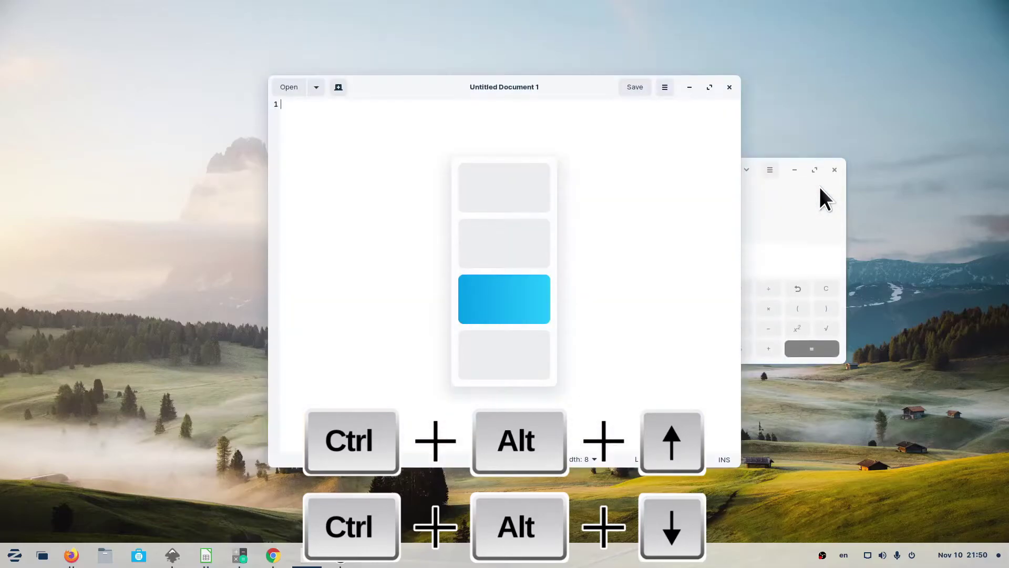
{"action": "key", "text": "ctrl+alt+Up"}
{"action": "key", "text": "ctrl+alt+Up"}
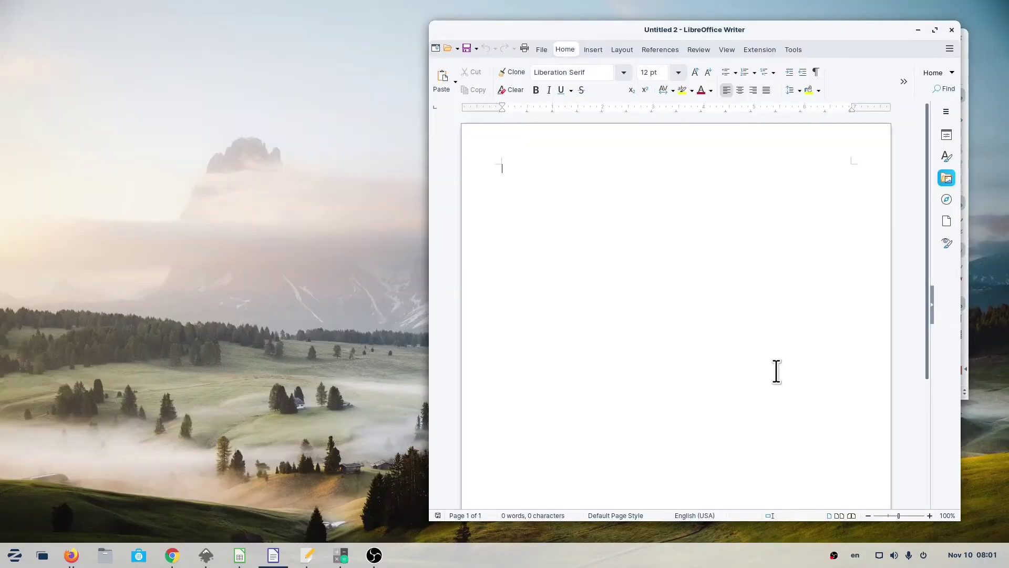
Use the Super+Tab switcher to bring Text Editor, LibreOffice Calc, Inkscape, then Calc forward
{"action": "key", "text": "super+Tab"}
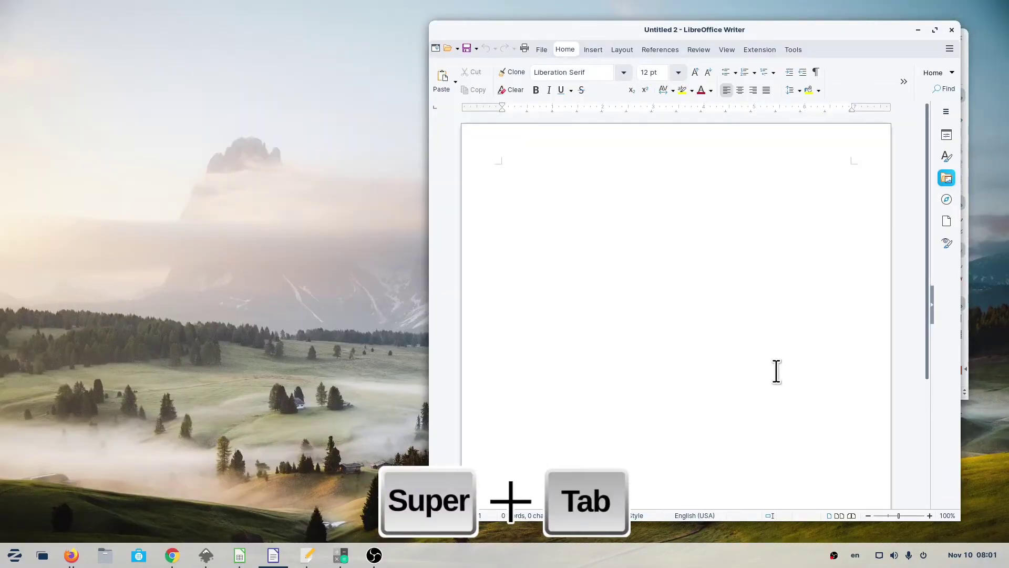
{"action": "key", "text": "super+Tab"}
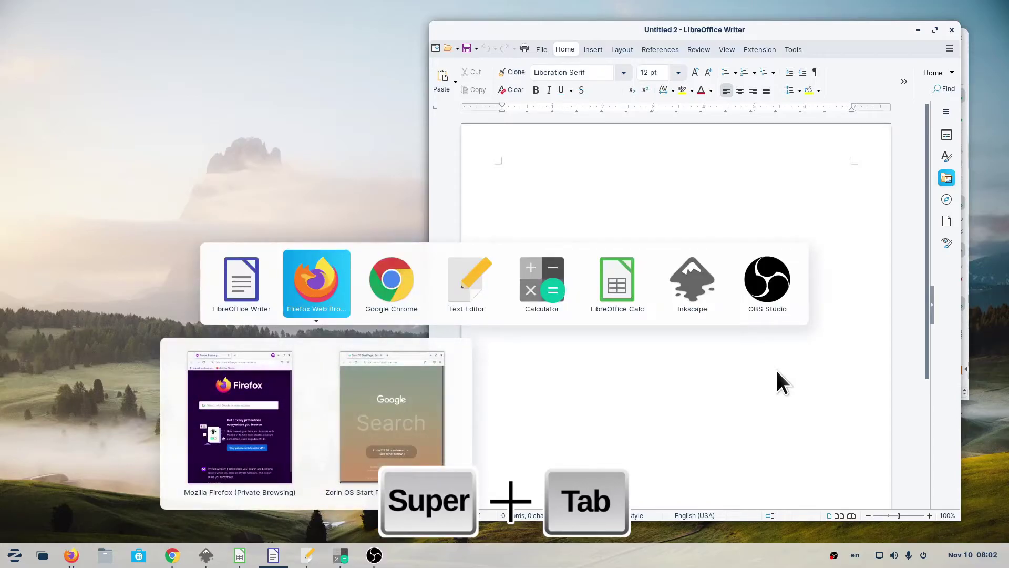
{"action": "key", "text": "super+Tab"}
{"action": "key", "text": "super+Tab"}
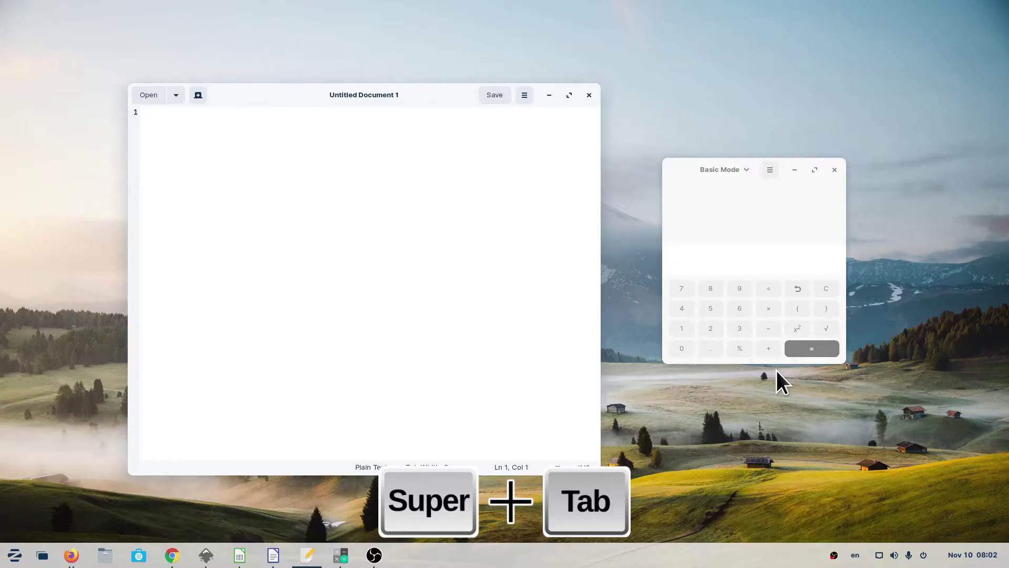
{"action": "key", "text": "super+Tab"}
{"action": "key", "text": "super+Tab"}
{"action": "key", "text": "super+Tab"}
{"action": "key", "text": "super+Tab"}
{"action": "key", "text": "super+Tab"}
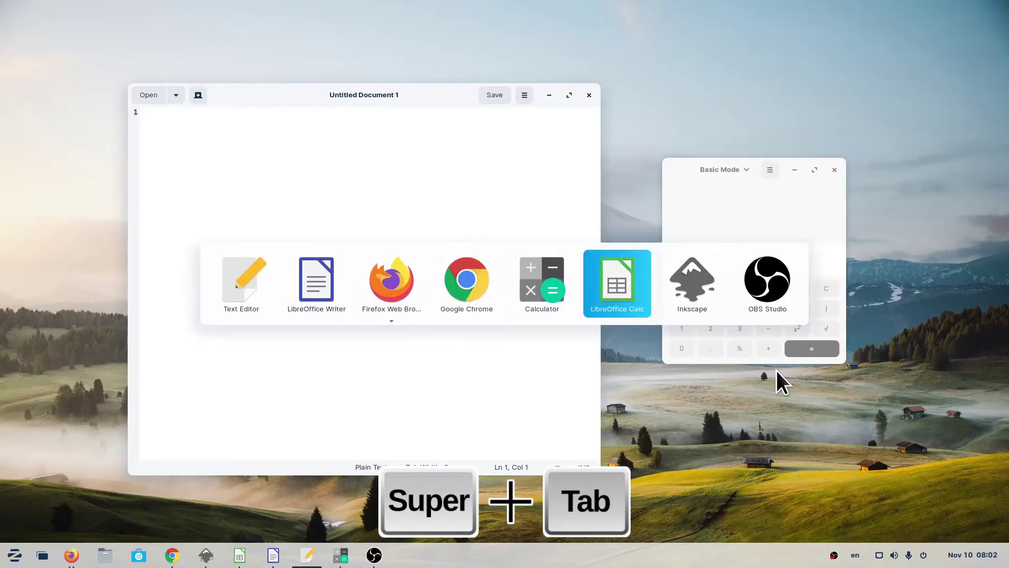
{"action": "key", "text": "super+Tab"}
{"action": "key", "text": "super+Tab"}
{"action": "key", "text": "super+Tab"}
{"action": "key", "text": "super+Tab"}
{"action": "key", "text": "super+Tab"}
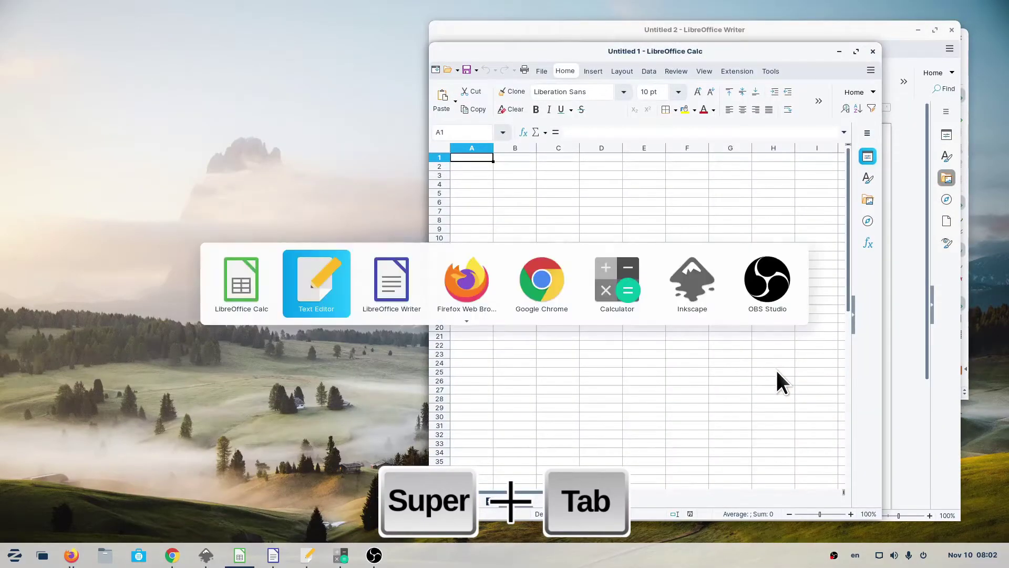
{"action": "key", "text": "super+Tab"}
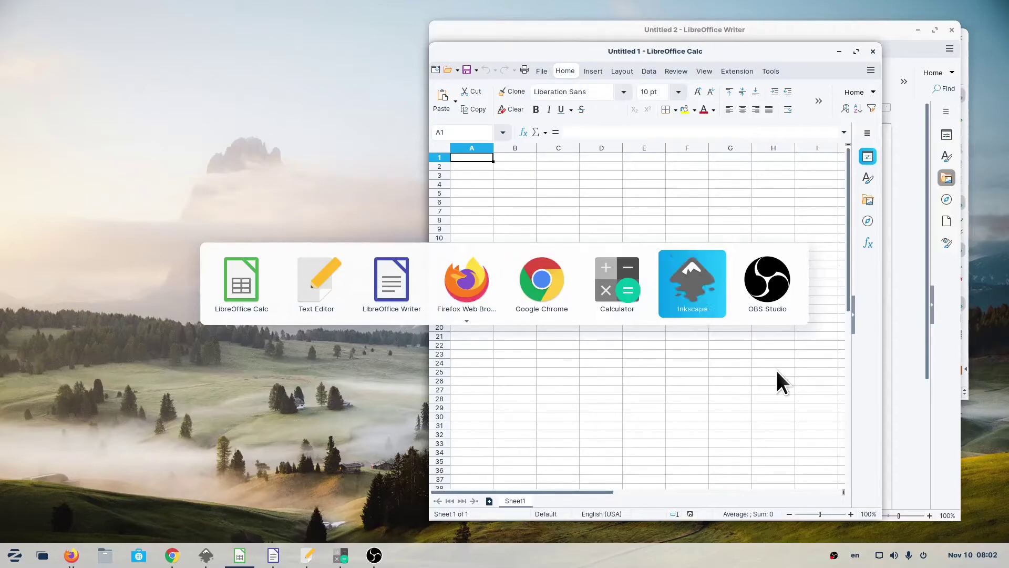
{"action": "key", "text": "super+Tab"}
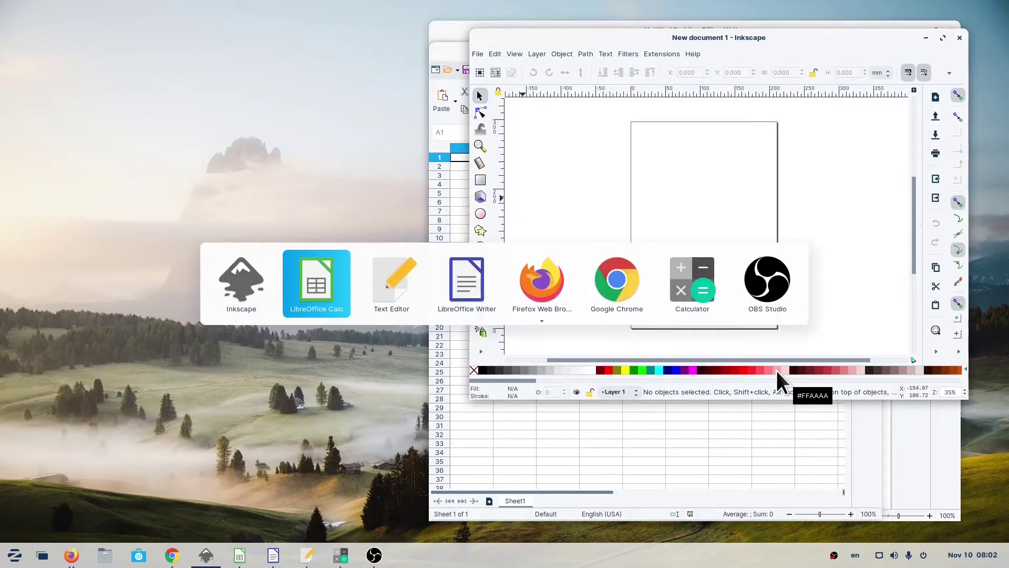
{"action": "key", "text": "super+Tab"}
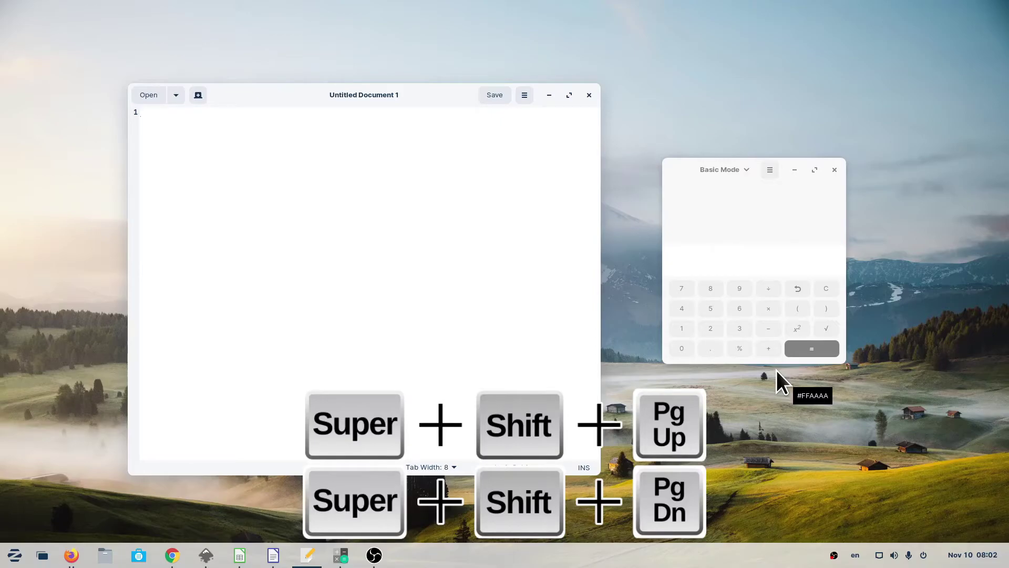
{"action": "key", "text": "super+shift+Page_Up"}
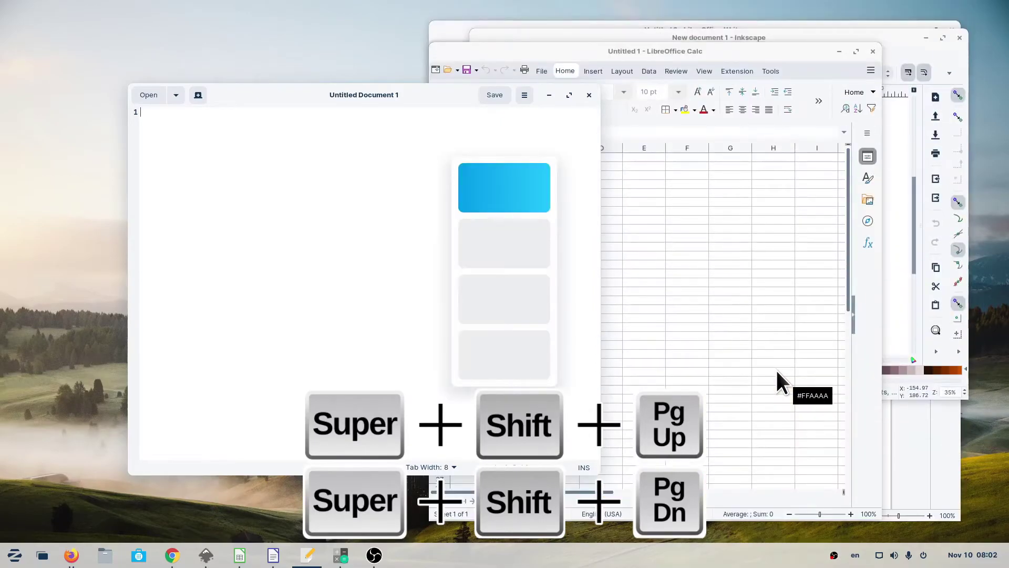
{"action": "key", "text": "super+shift+Page_Down"}
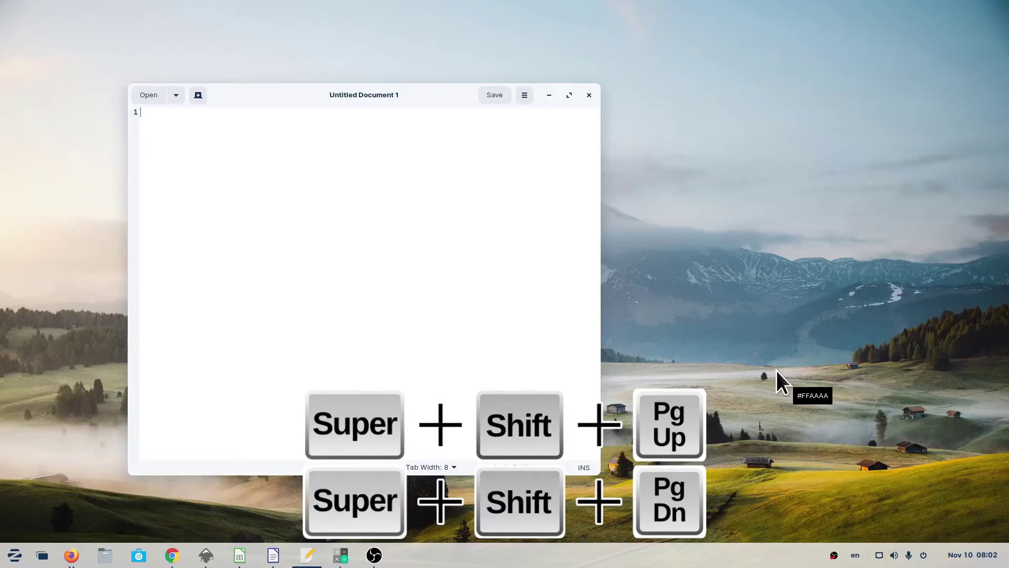
{"action": "key", "text": "super+shift+Page_Up"}
{"action": "key", "text": "super+shift+Page_Down"}
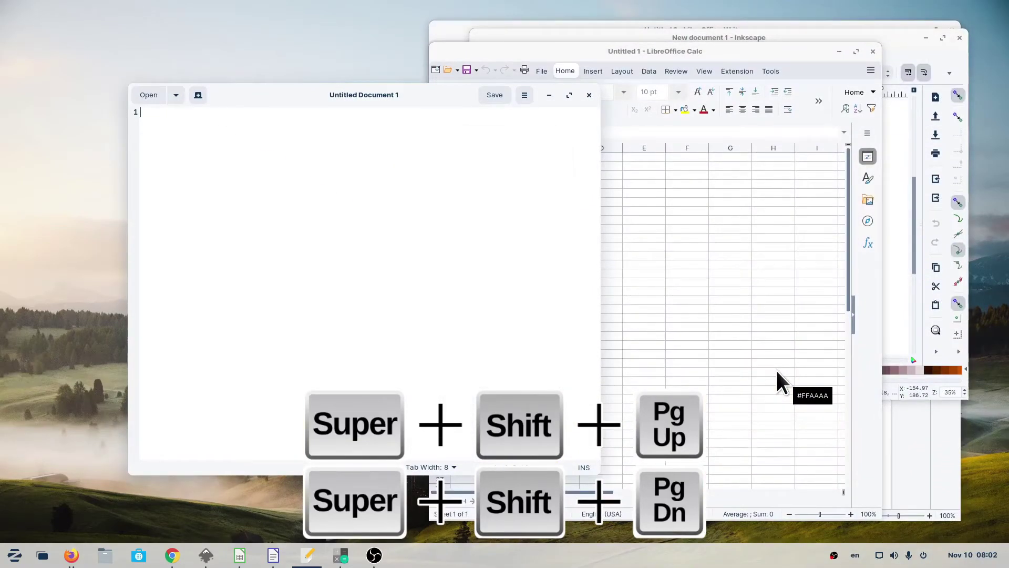
{"action": "key", "text": "super+shift+Page_Down"}
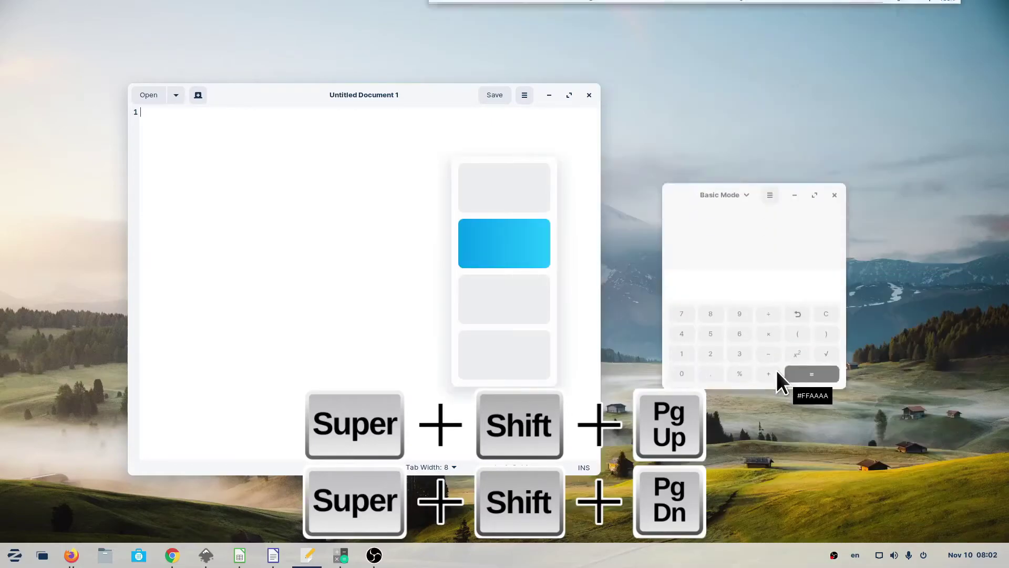
{"action": "key", "text": "super+shift+Page_Down"}
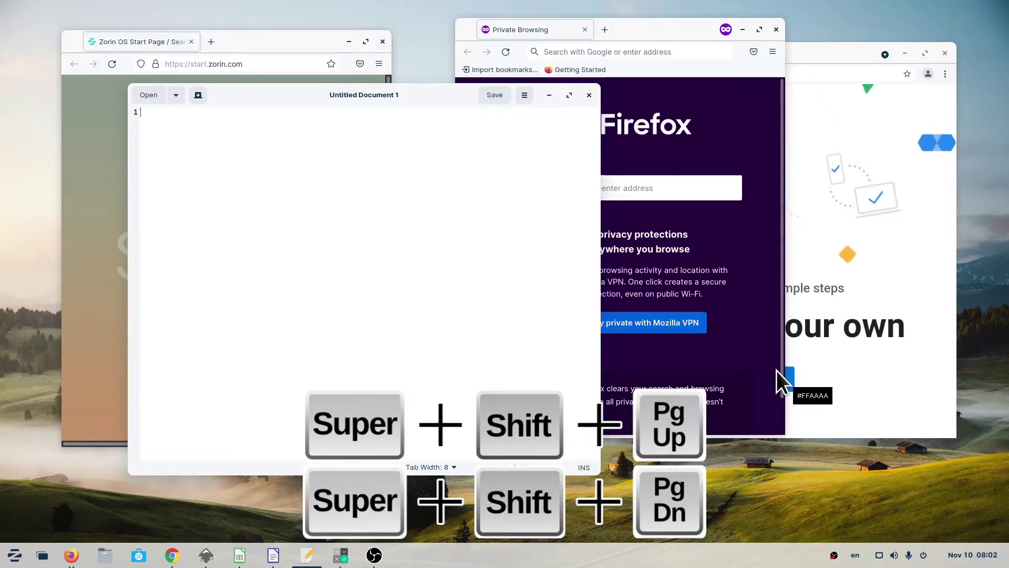
{"action": "key", "text": "super+shift+Page_Up"}
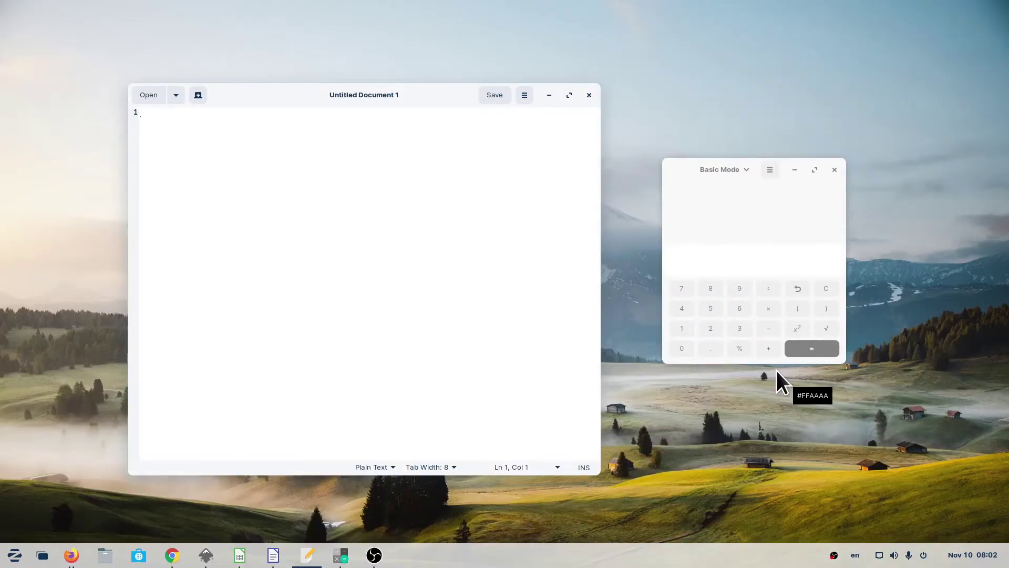
Focus Calculator and open, leave and reopen the Activities overview
{"action": "left_click", "coordinate": [699, 355]}
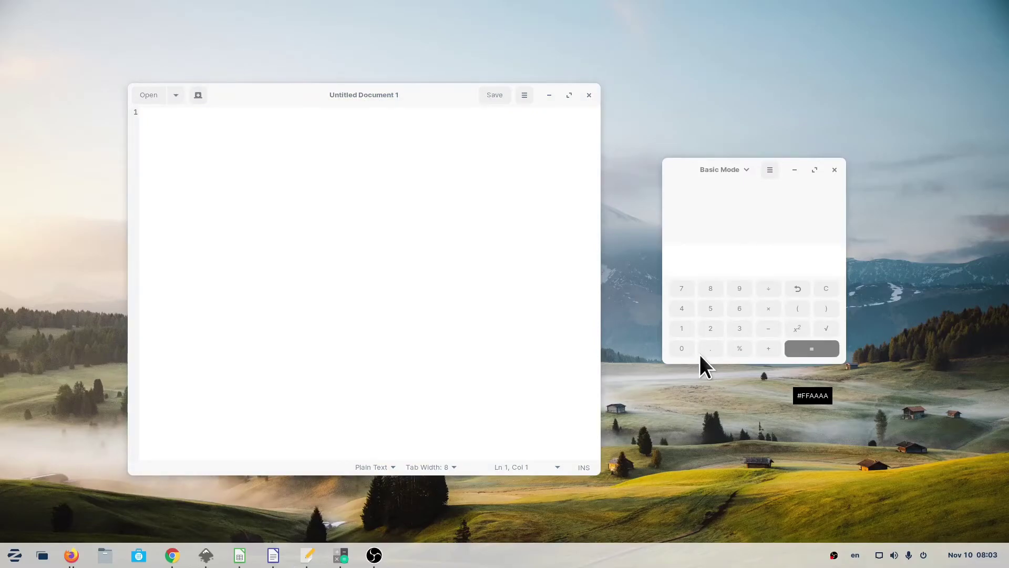
{"action": "key", "text": "super"}
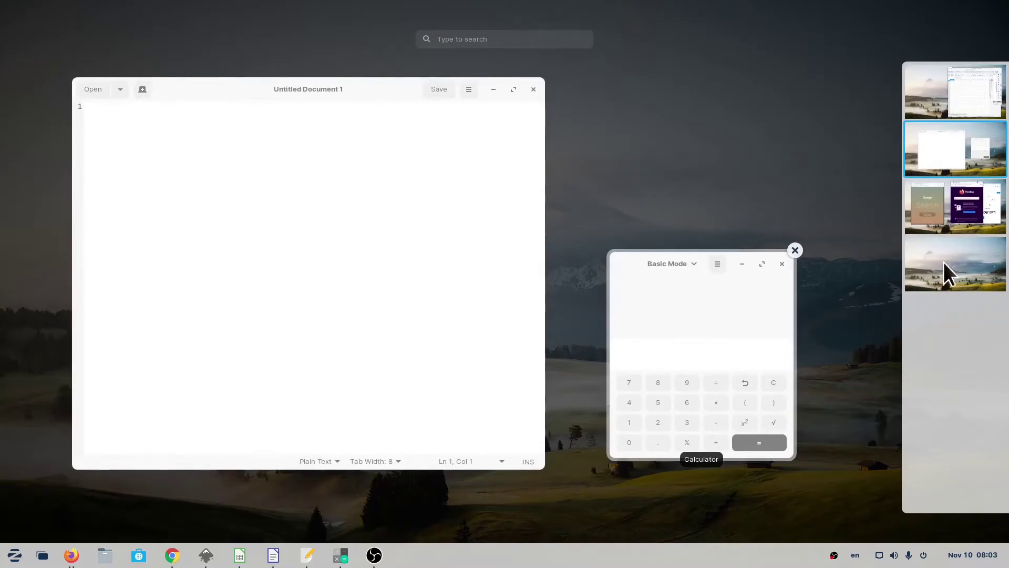
{"action": "left_click", "coordinate": [971, 159]}
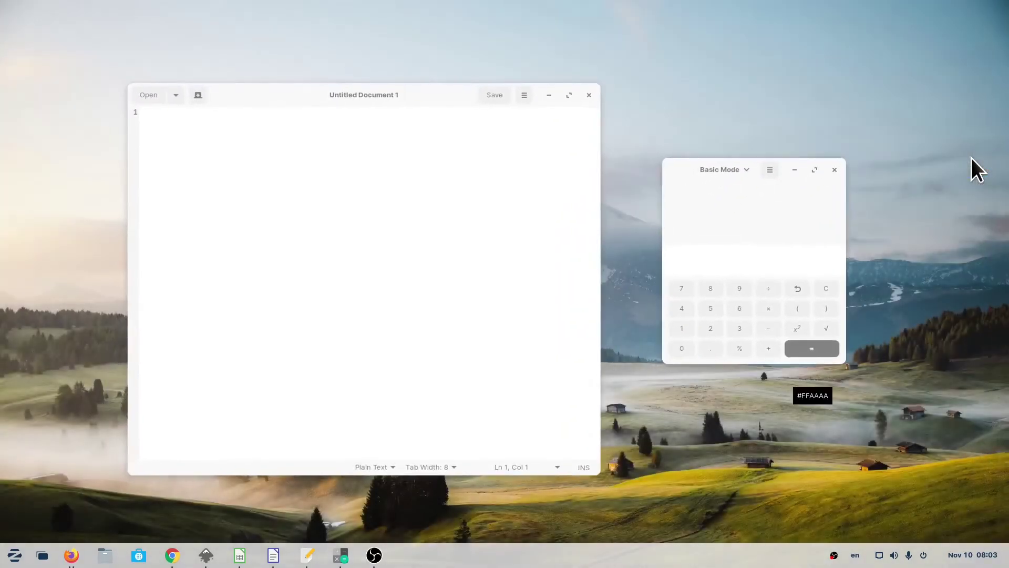
{"action": "key", "text": "super"}
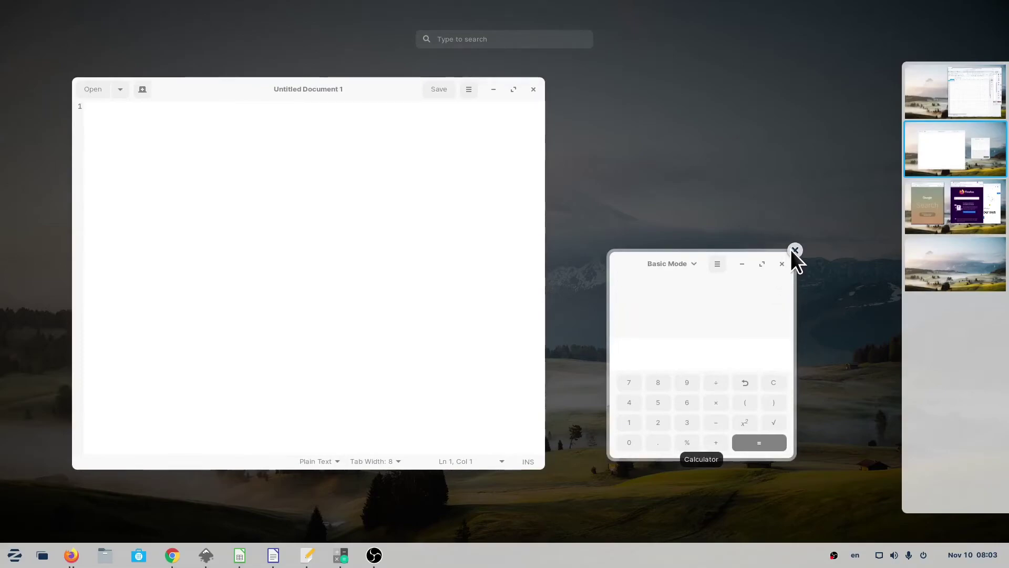
Close the Calculator and Text Editor windows from their previews, leaving the second workspace empty
{"action": "left_click", "coordinate": [793, 250]}
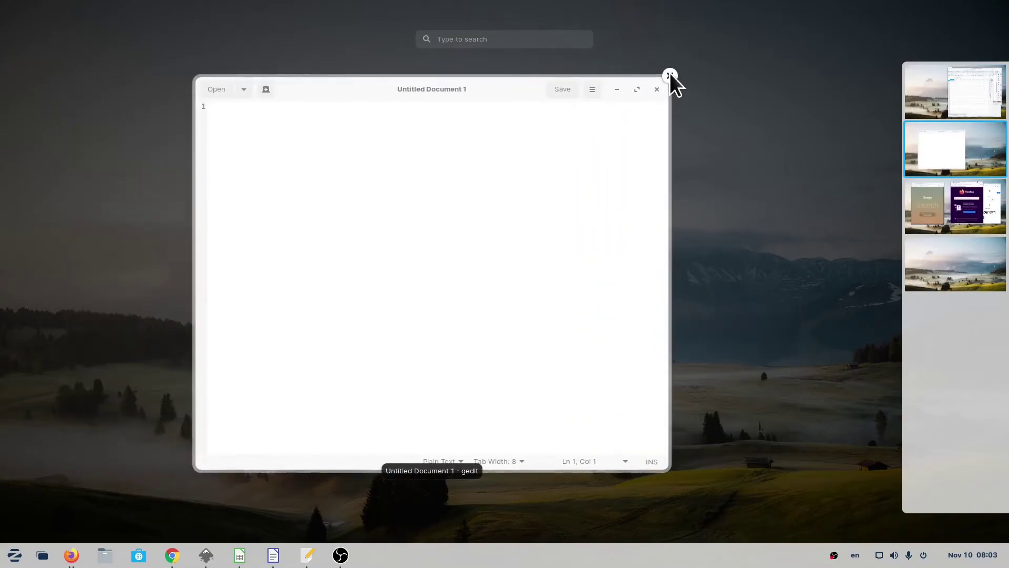
{"action": "left_click", "coordinate": [670, 76]}
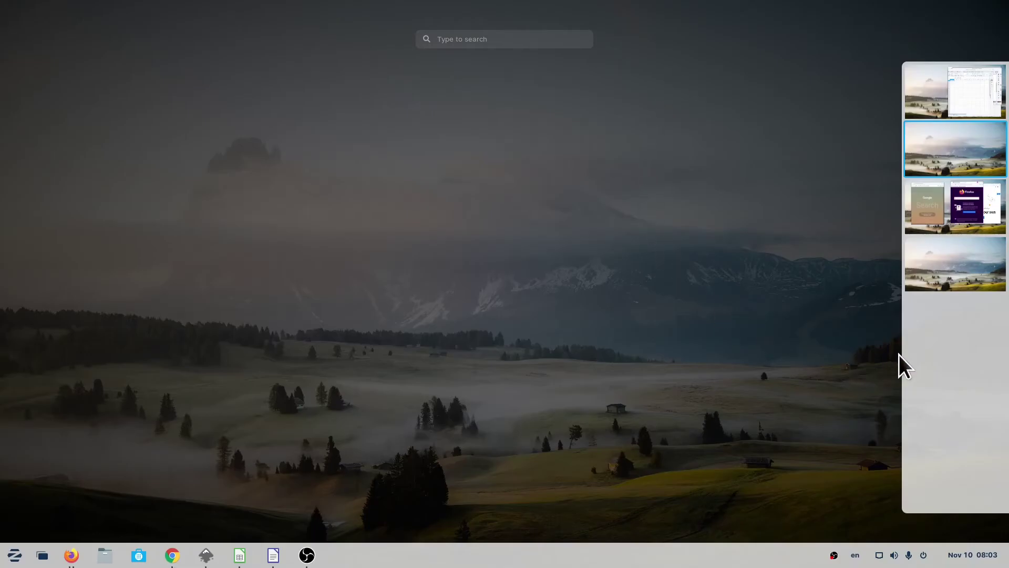
{"action": "key", "text": "super"}
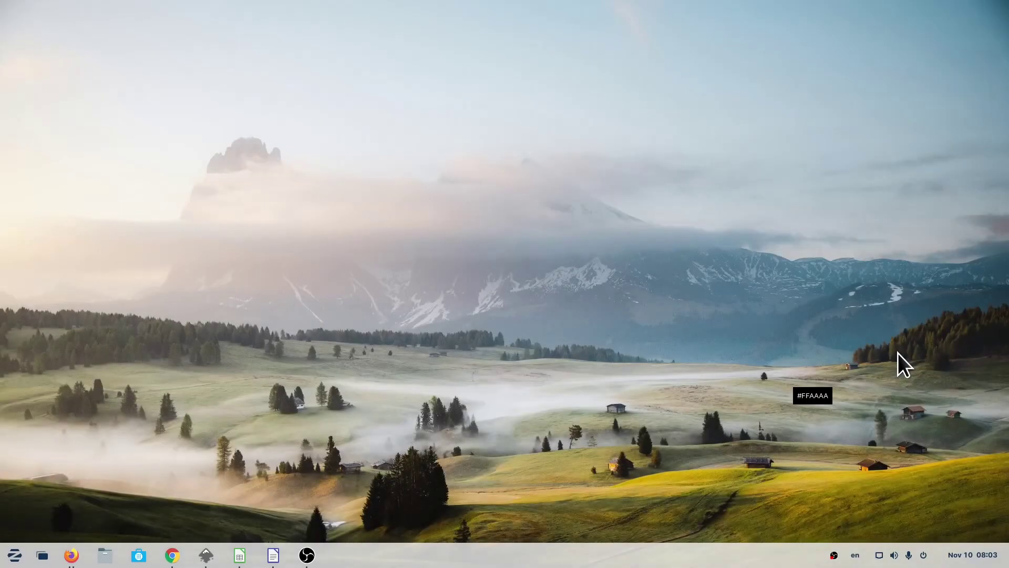
{"action": "key", "text": "super"}
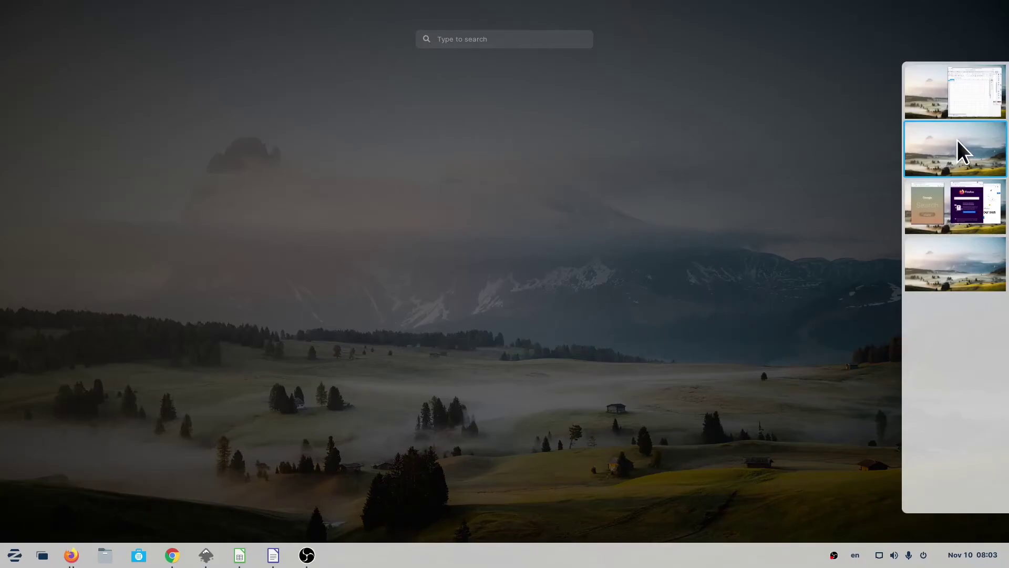
{"action": "key", "text": "super"}
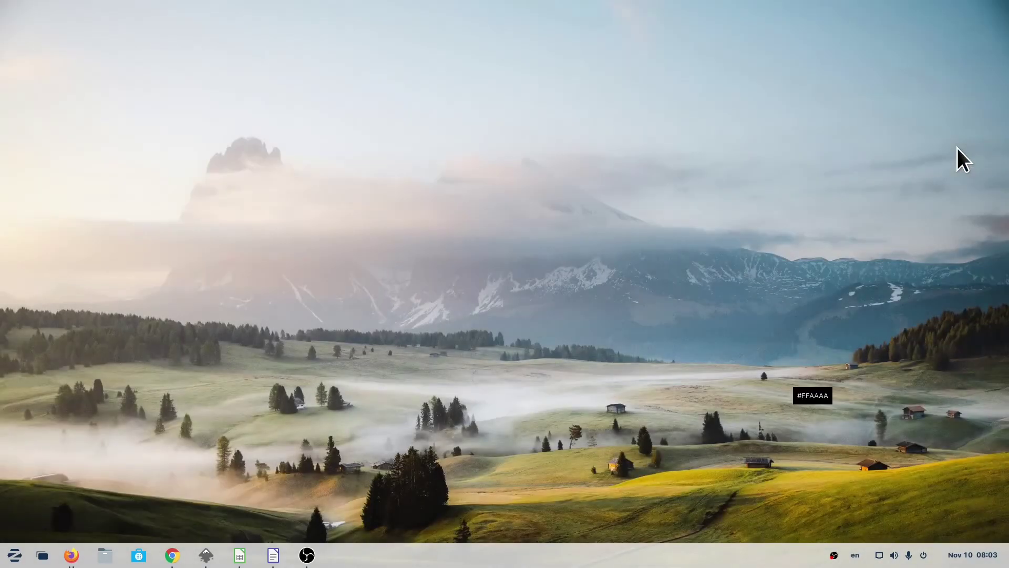
{"action": "key", "text": "super"}
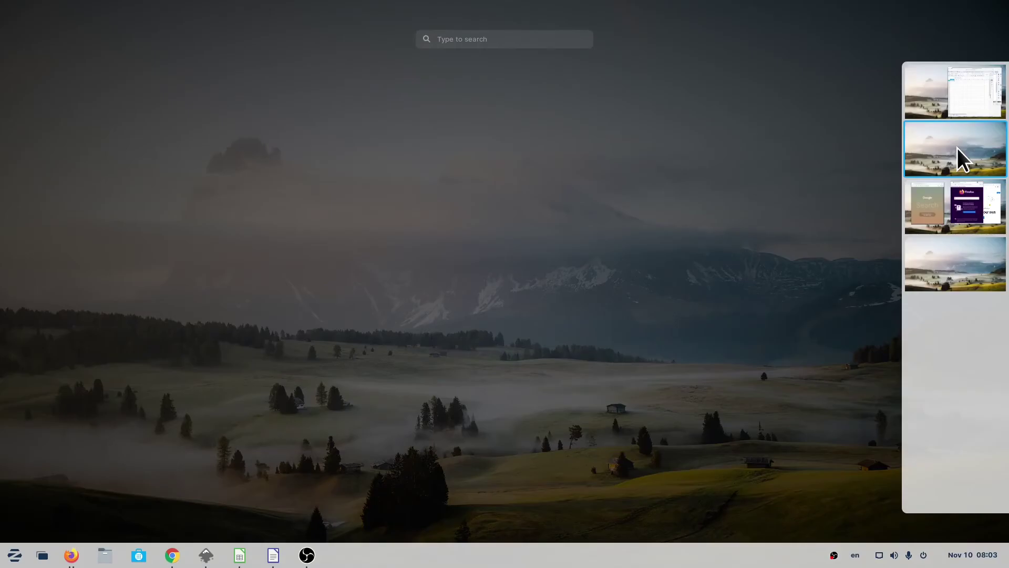
Switch to the browser workspace and drag Chrome and both Firefox windows onto the first workspace
{"action": "left_click", "coordinate": [957, 205]}
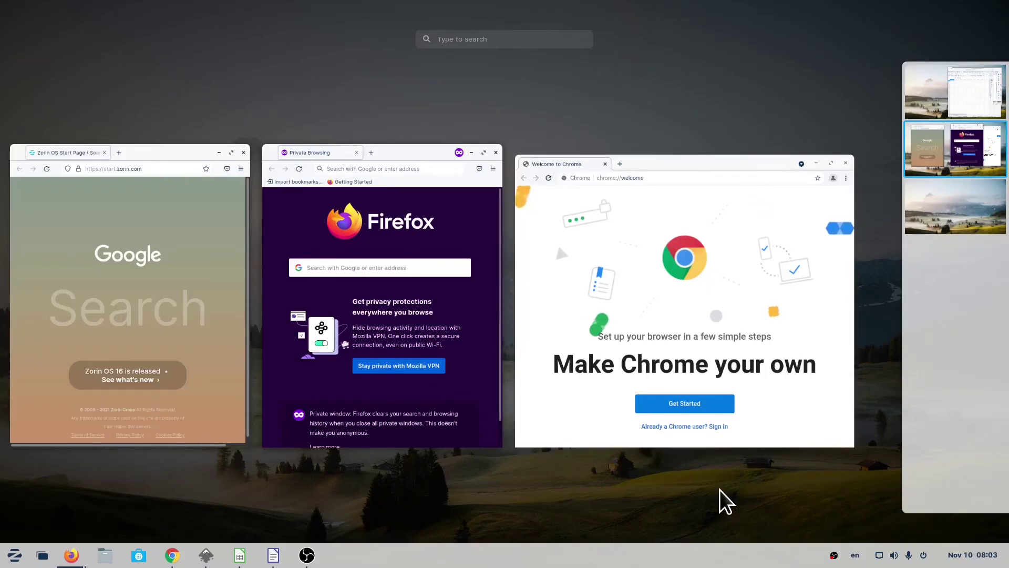
{"action": "left_click_drag", "start_coordinate": [782, 171], "coordinate": [969, 74]}
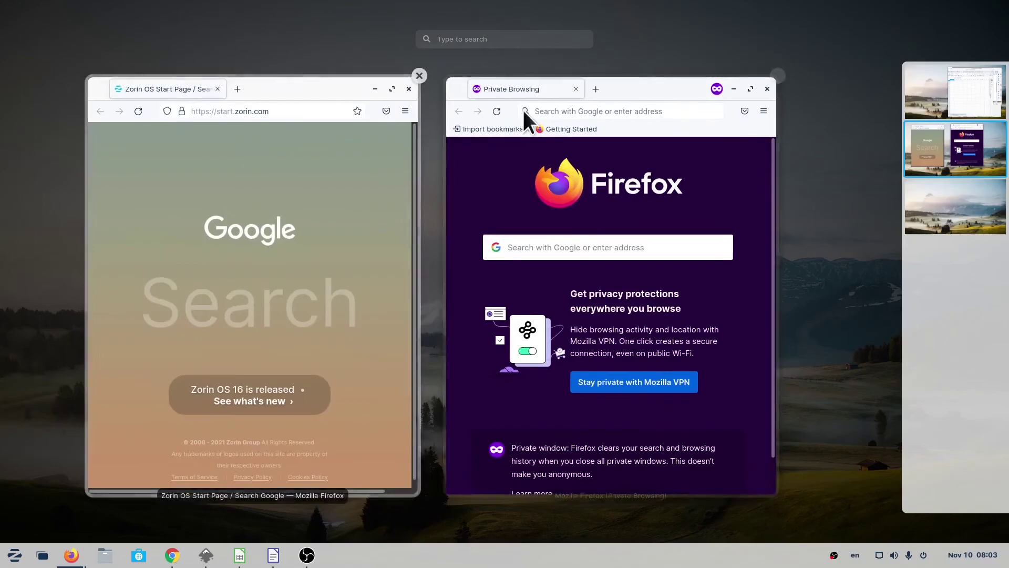
{"action": "left_click_drag", "start_coordinate": [636, 88], "coordinate": [957, 93]}
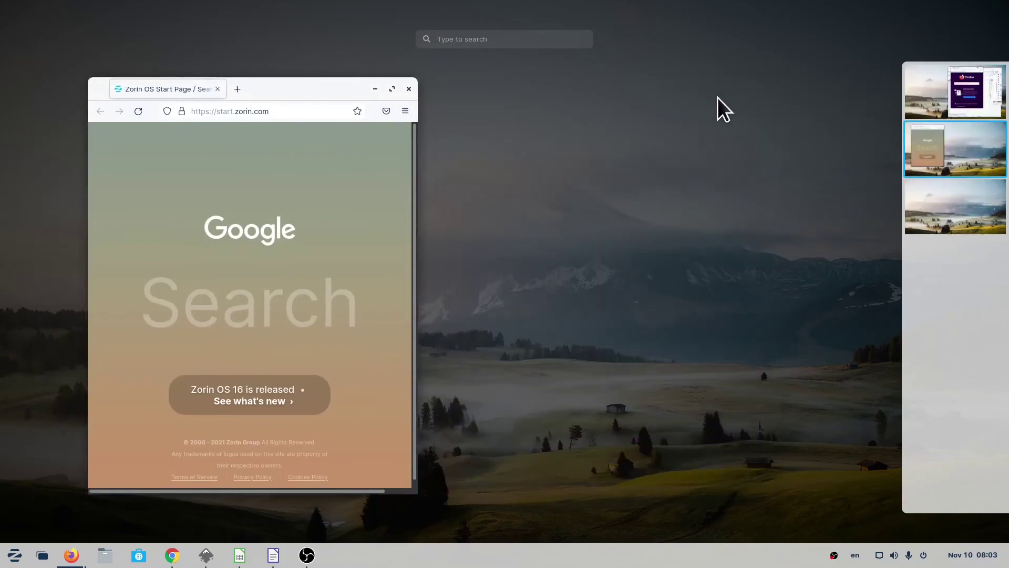
{"action": "left_click_drag", "start_coordinate": [505, 100], "coordinate": [970, 79]}
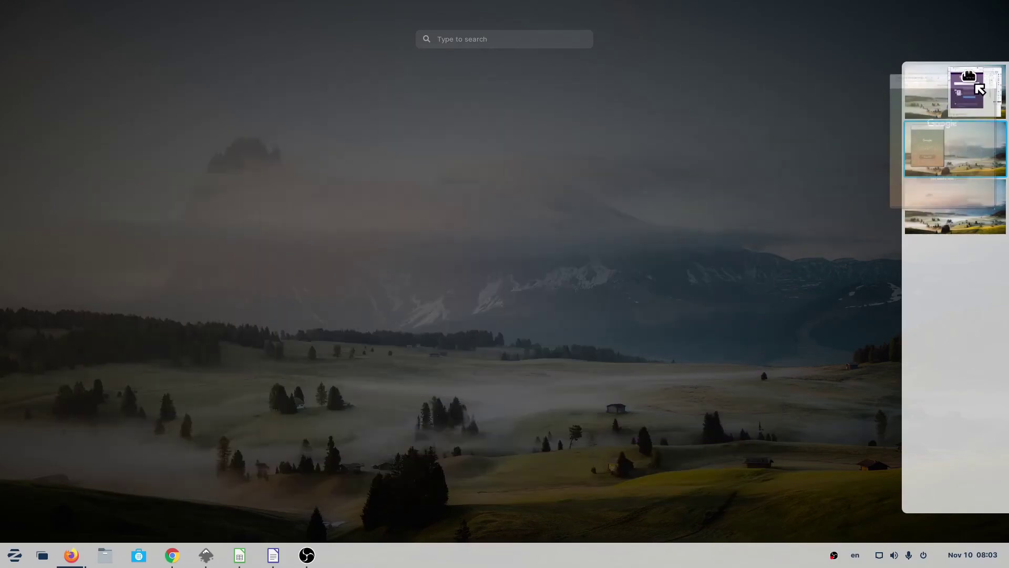